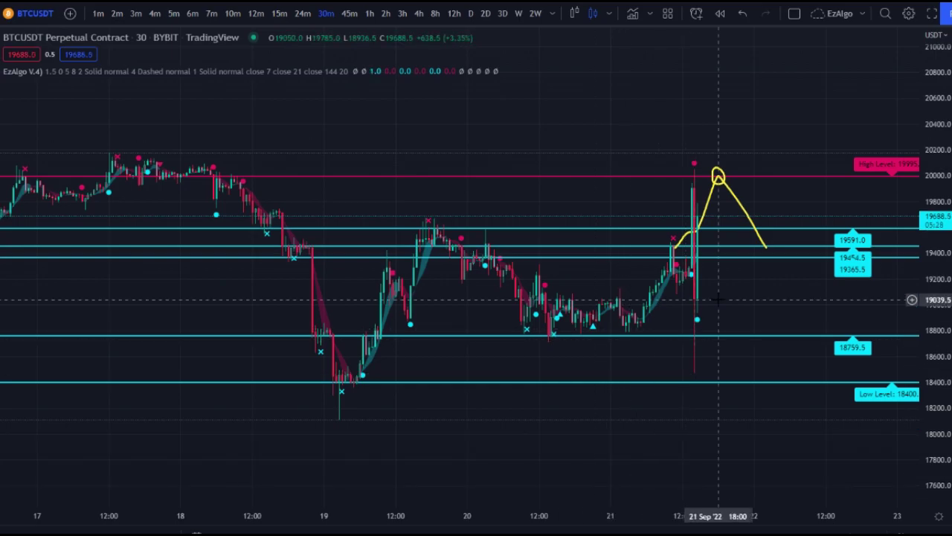
Step: Remove all drawings from the BTCUSDT chart and switch it to the 5-minute timeframe
right_click(756, 235)
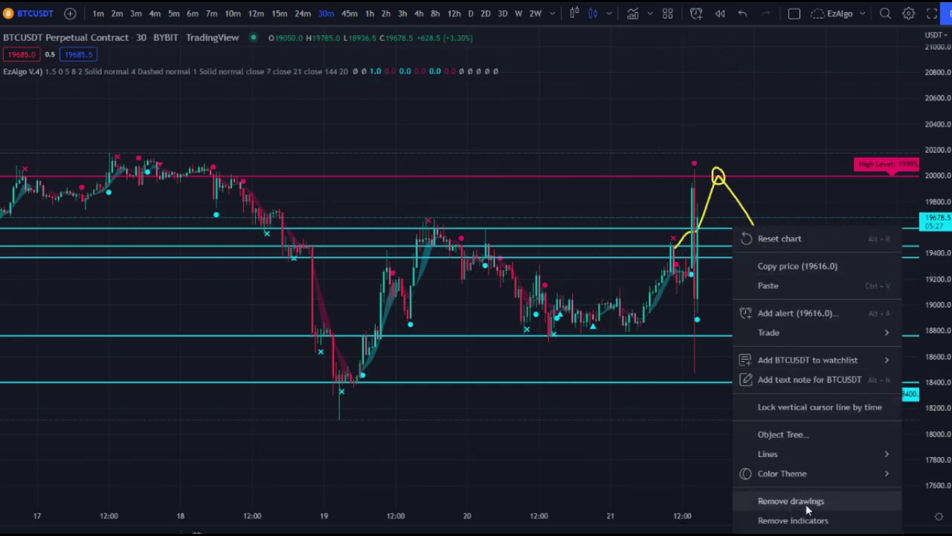
click(791, 500)
click(177, 15)
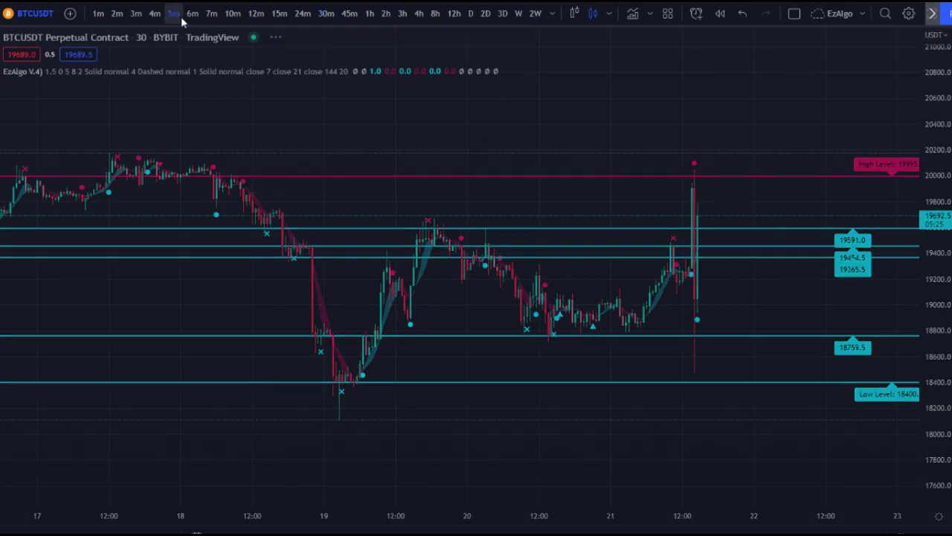
Step: Stretch the price scale and examine the 5-minute candles, signals and horizontal levels for 20 and 21 September
scroll(438, 150, down, 2)
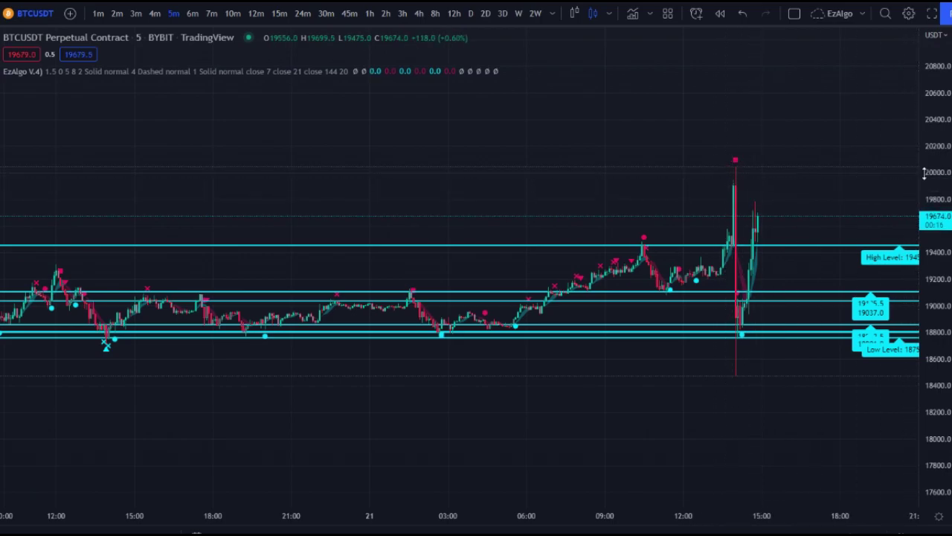
drag(927, 214, 927, 221)
scroll(758, 327, down, 2)
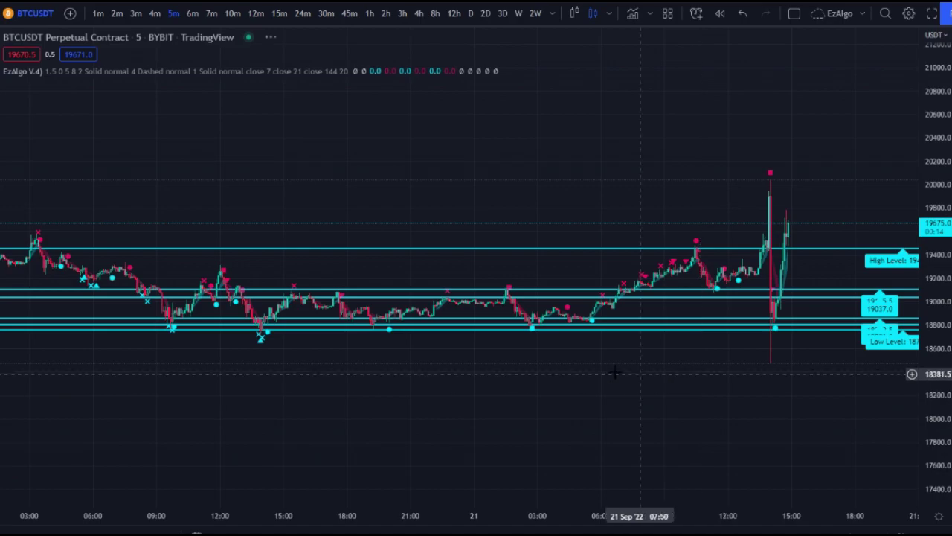
drag(614, 372, 729, 359)
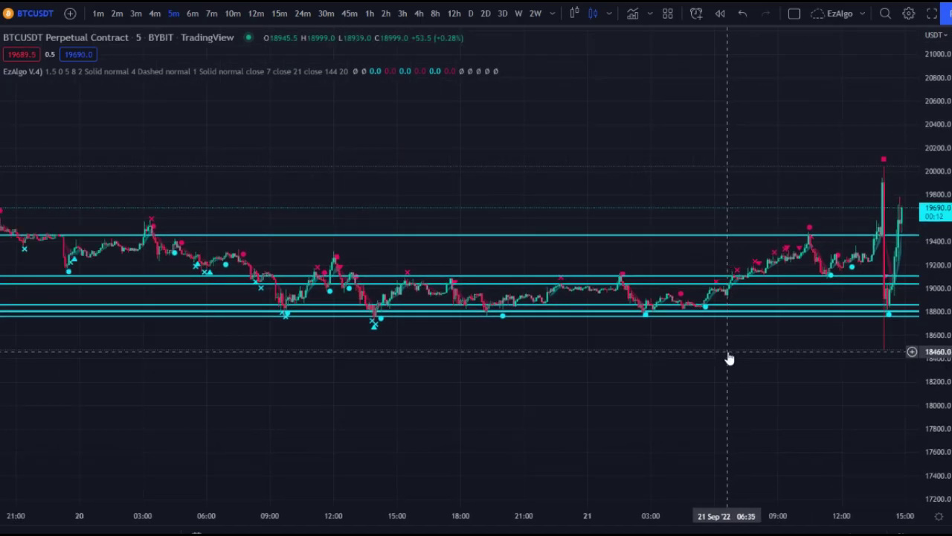
drag(943, 398, 944, 61)
scroll(726, 404, down, 2)
drag(559, 289, 621, 268)
scroll(614, 290, up, 4)
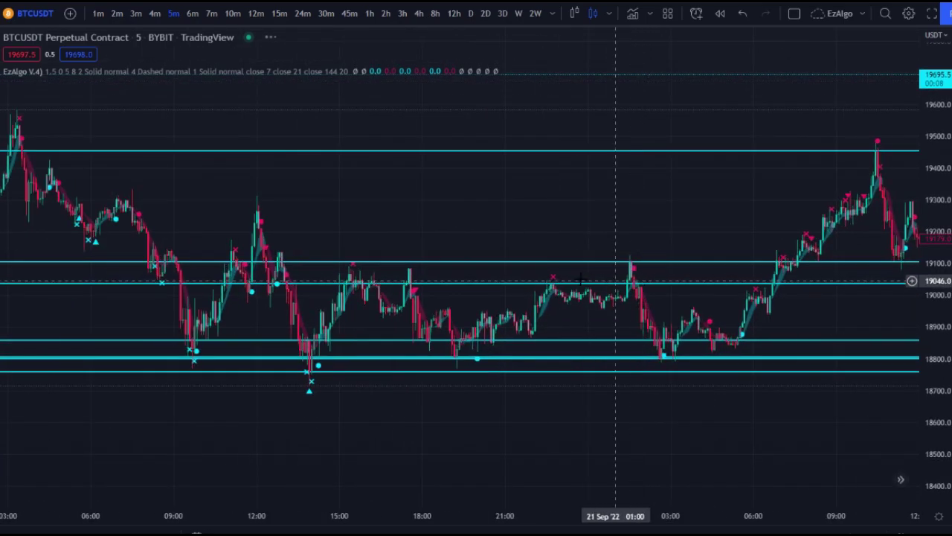
drag(533, 283, 634, 274)
Step: Examine the older 5-minute price action around the horizontal levels across 19 and 20 September
click(610, 12)
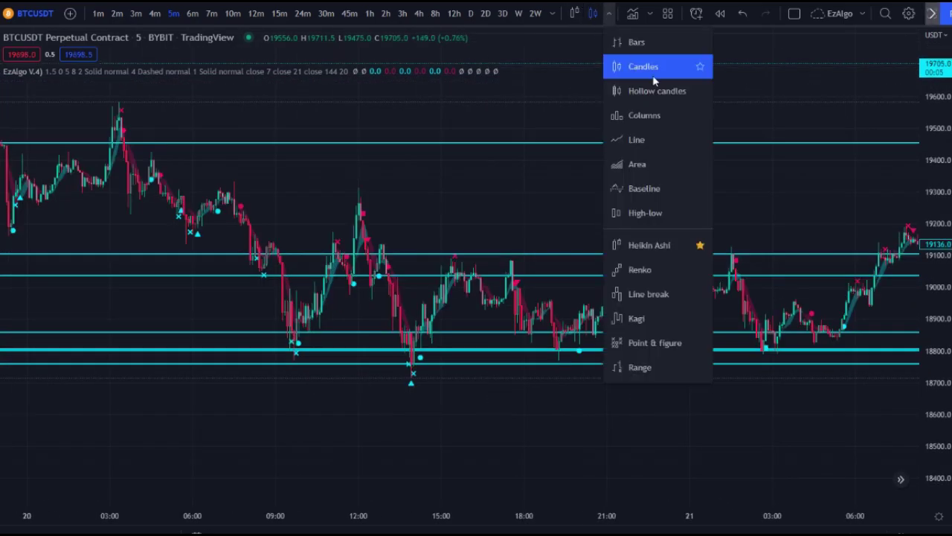
click(557, 87)
scroll(530, 146, down, 2)
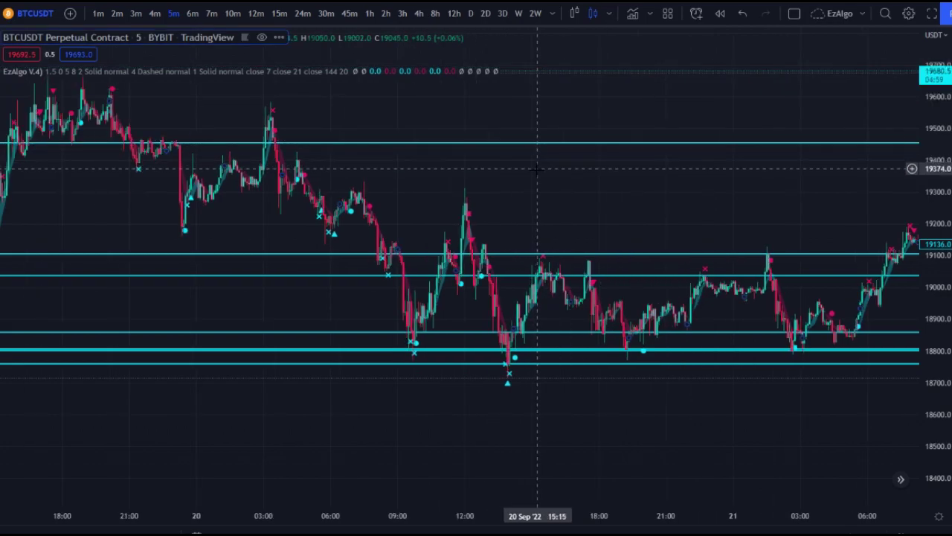
scroll(537, 170, left, 10)
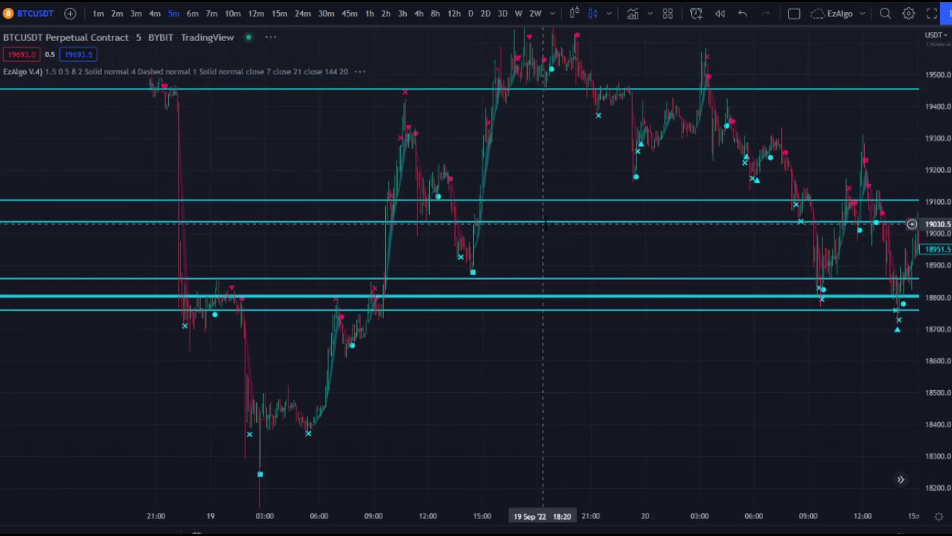
scroll(525, 221, right, 5)
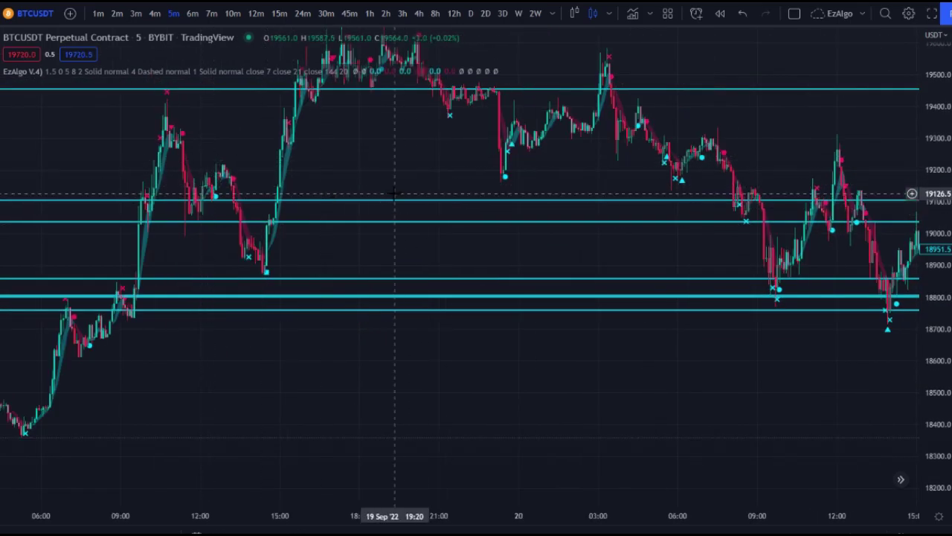
drag(430, 180, 397, 229)
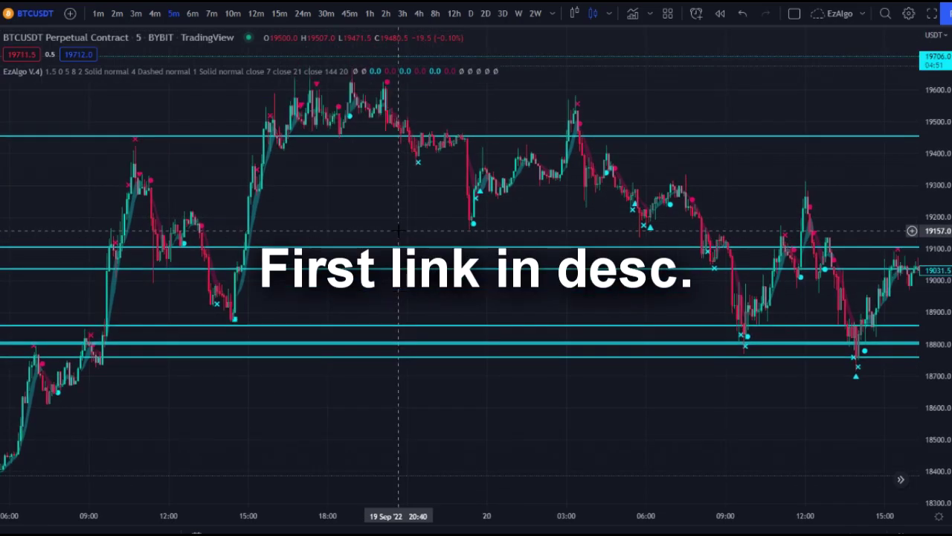
scroll(465, 217, down, 3)
drag(506, 213, 375, 257)
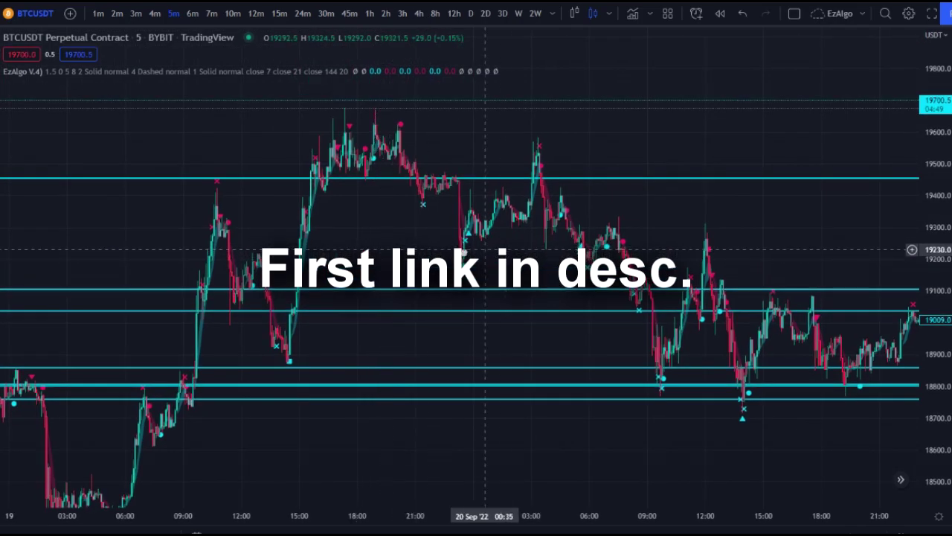
drag(506, 246, 387, 242)
scroll(387, 242, up, 3)
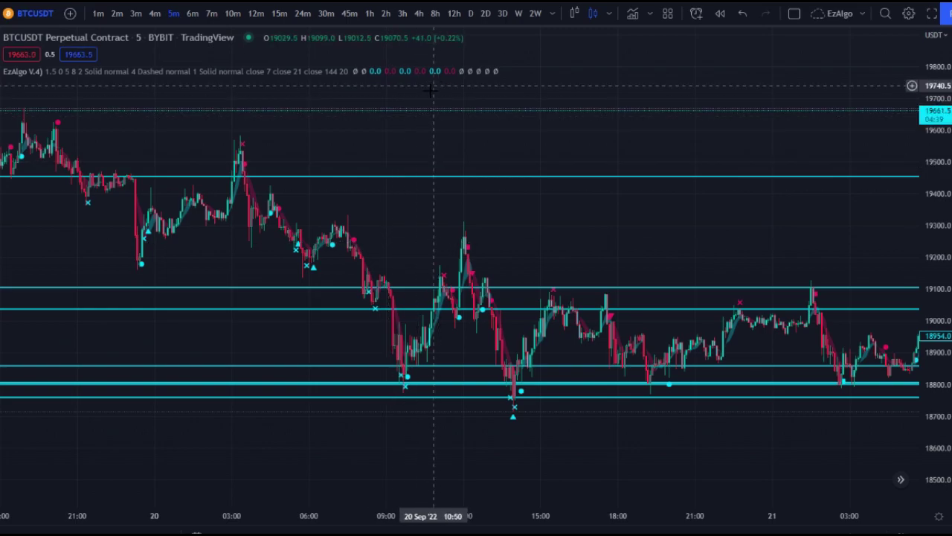
Step: Search the indicators for "div" and add Divergence for Many Indicators v4 to the chart
click(629, 14)
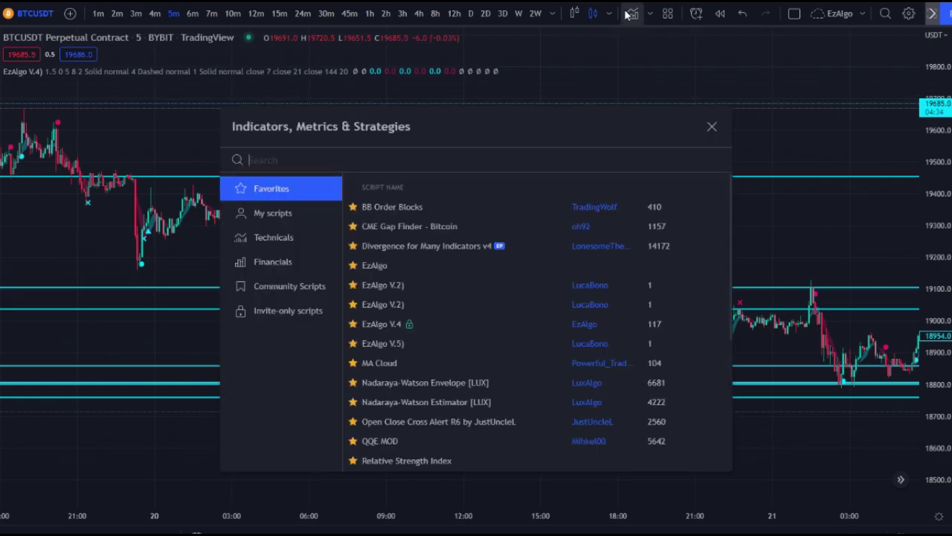
text(div)
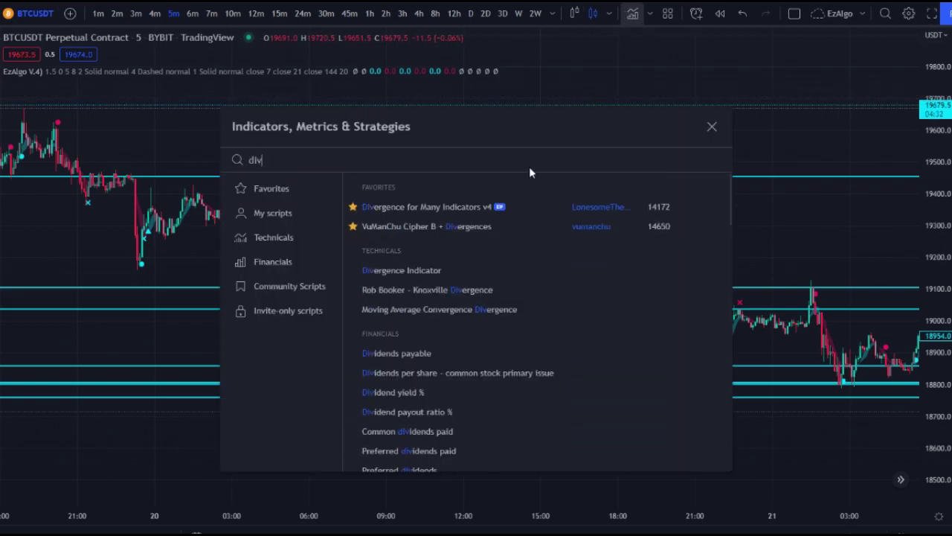
click(445, 205)
click(712, 126)
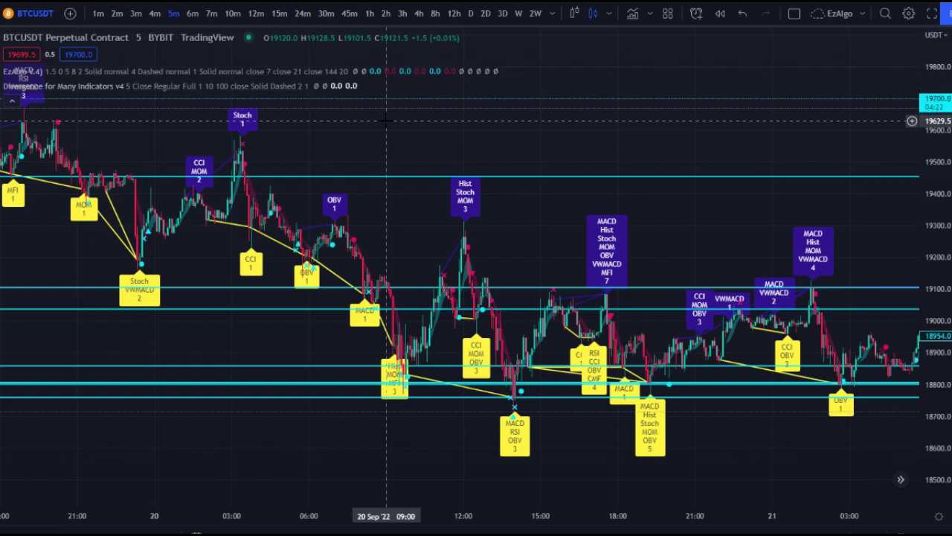
Step: Turn off Show Divergence Lines and turn on Don't Wait for Confirmation in the Divergence for Many Indicators v4 inputs
mouse_move(309, 84)
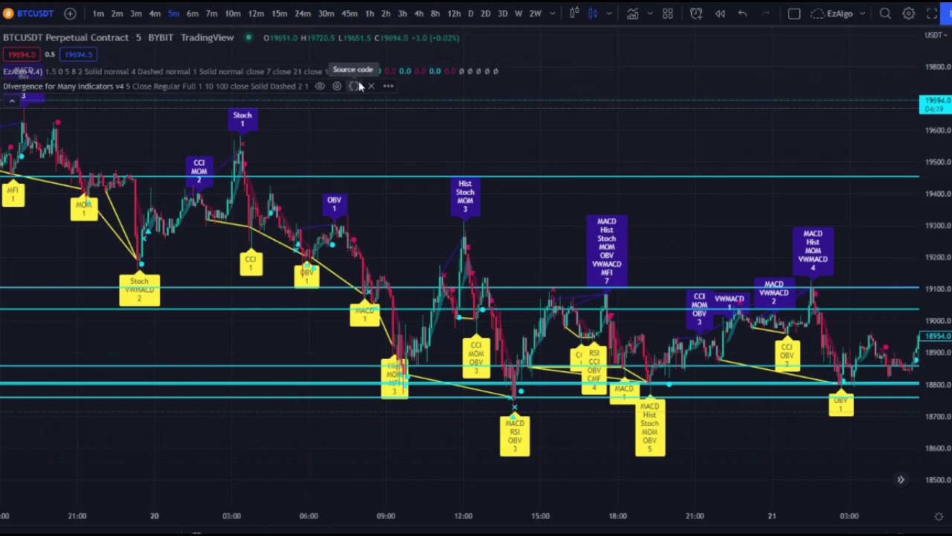
click(338, 85)
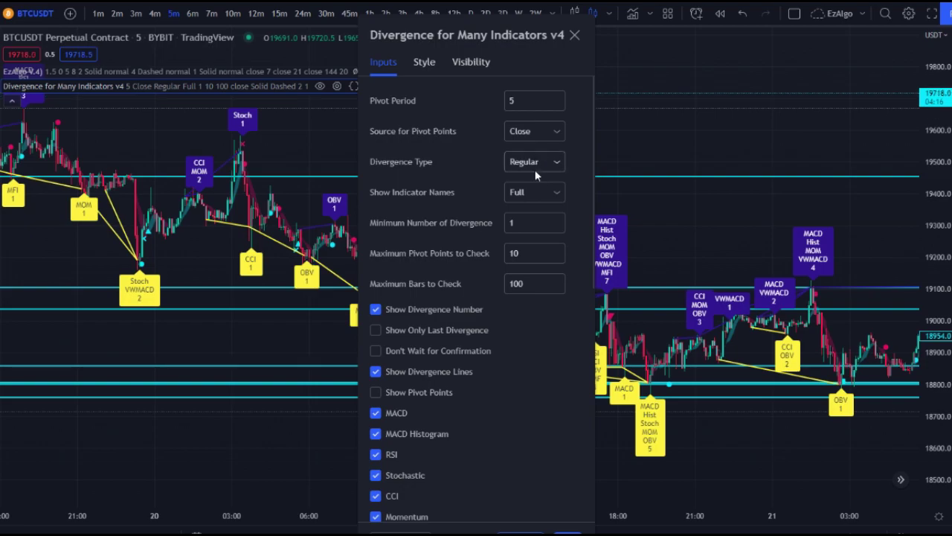
scroll(476, 323, down, 3)
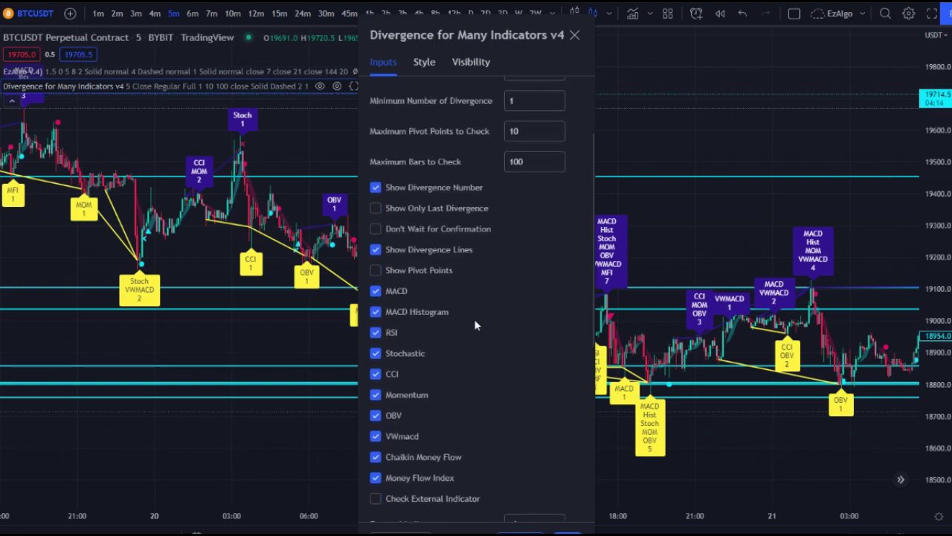
click(428, 253)
click(375, 230)
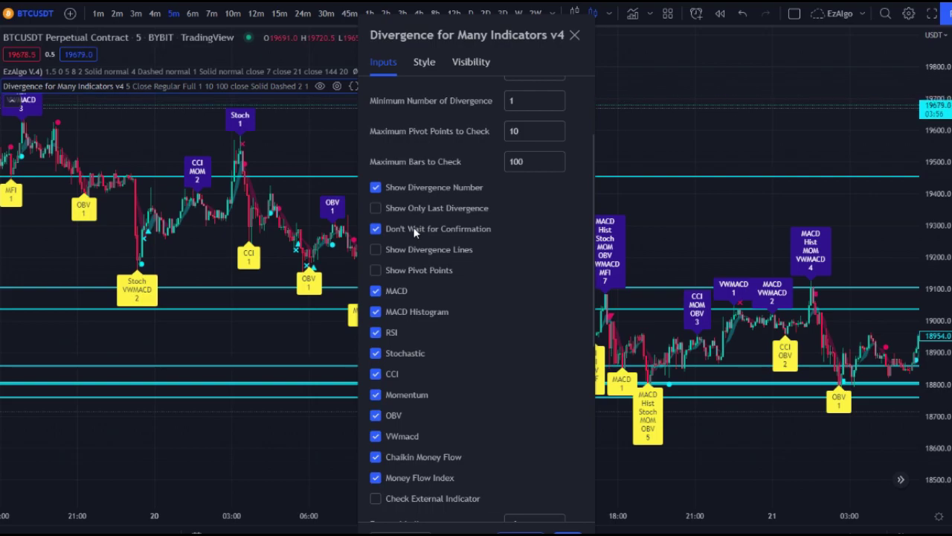
click(568, 531)
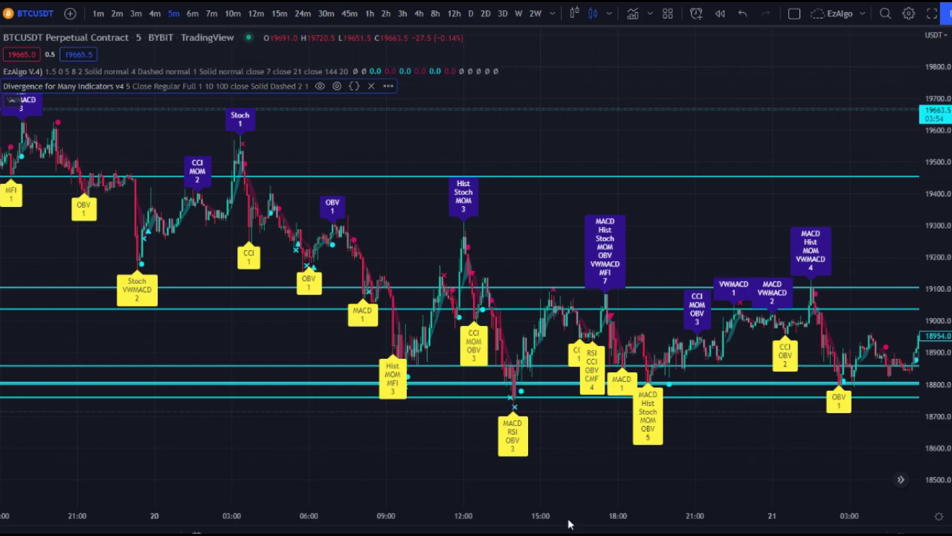
Step: Examine the divergence labels and the price reactions near the levels in the early hours of 21 September
scroll(495, 403, up, 5)
drag(682, 289, 568, 289)
scroll(588, 285, up, 3)
scroll(635, 275, down, 5)
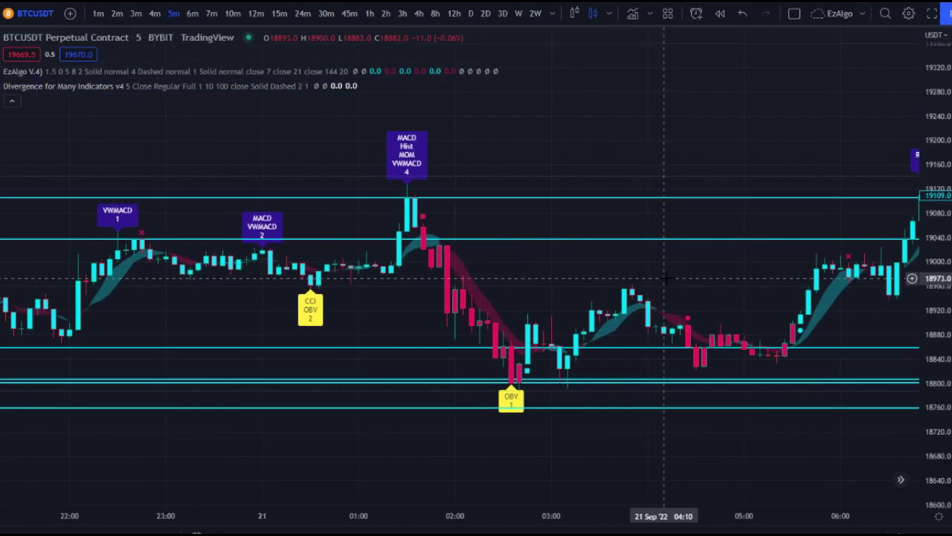
scroll(635, 275, down, 3)
scroll(634, 275, up, 5)
scroll(466, 254, up, 3)
drag(462, 254, 628, 249)
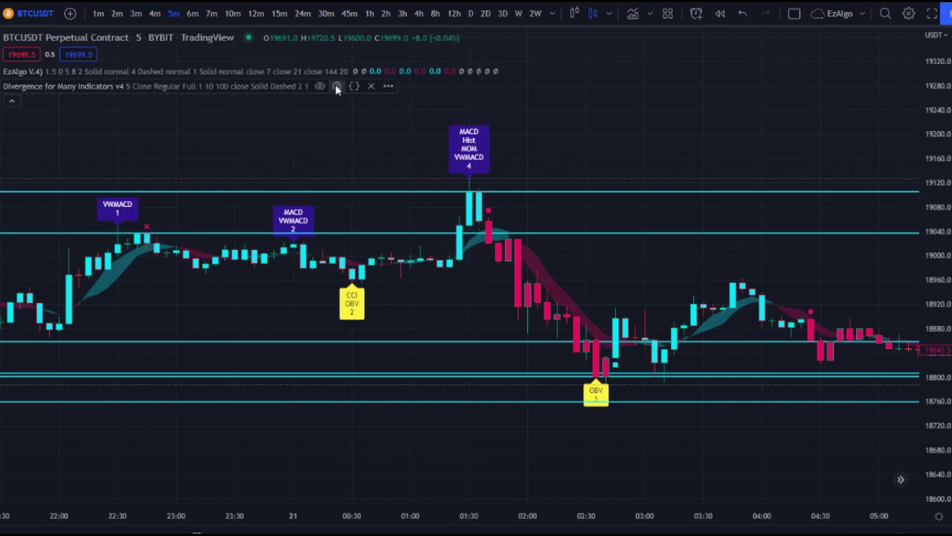
Step: Review the divergence indicator's input settings and inspect the MACD, Hist, MOM, VWMACD label at 01:30 on 21 September
click(336, 87)
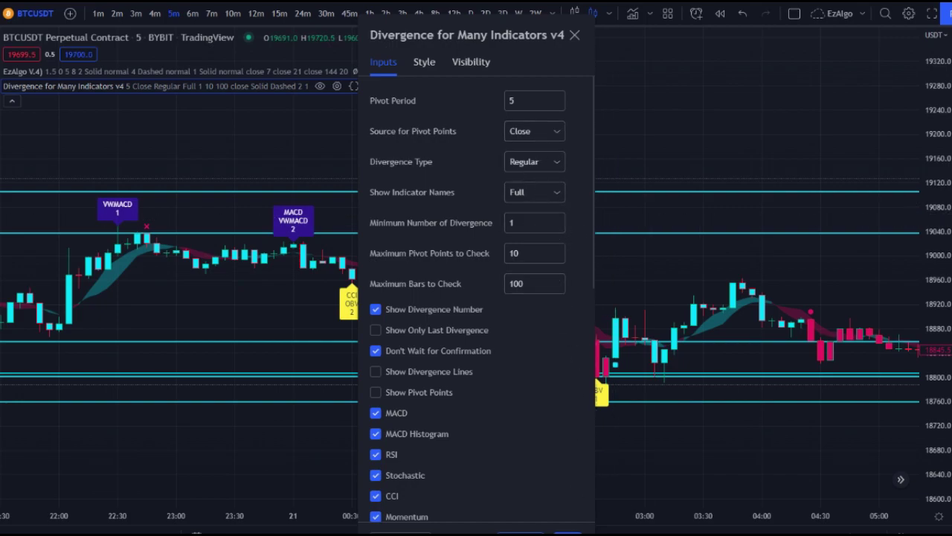
key(Escape)
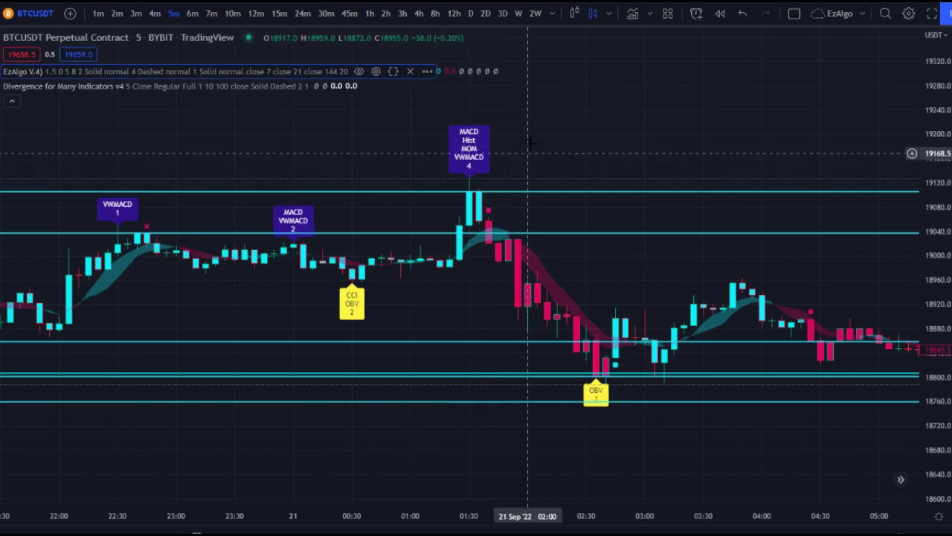
scroll(476, 149, down, 2)
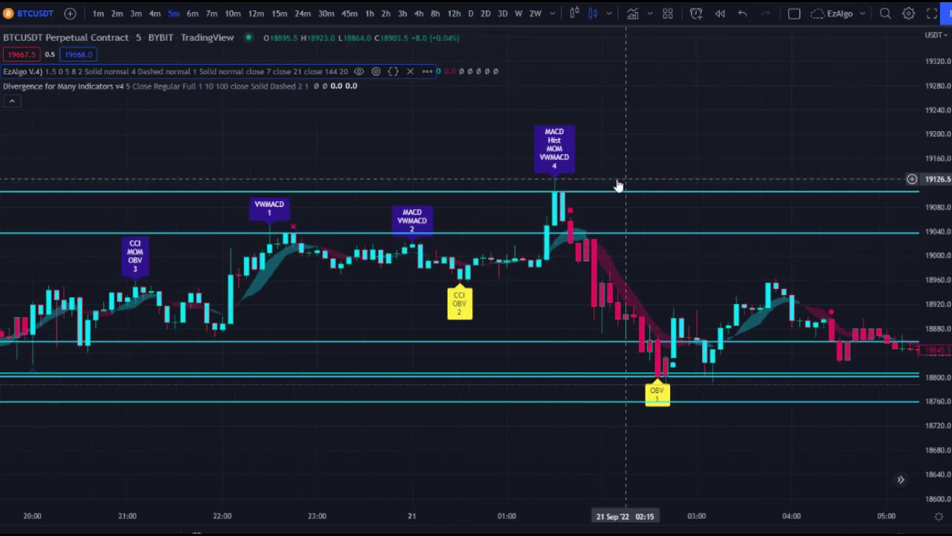
scroll(584, 202, down, 1)
scroll(600, 192, down, 1)
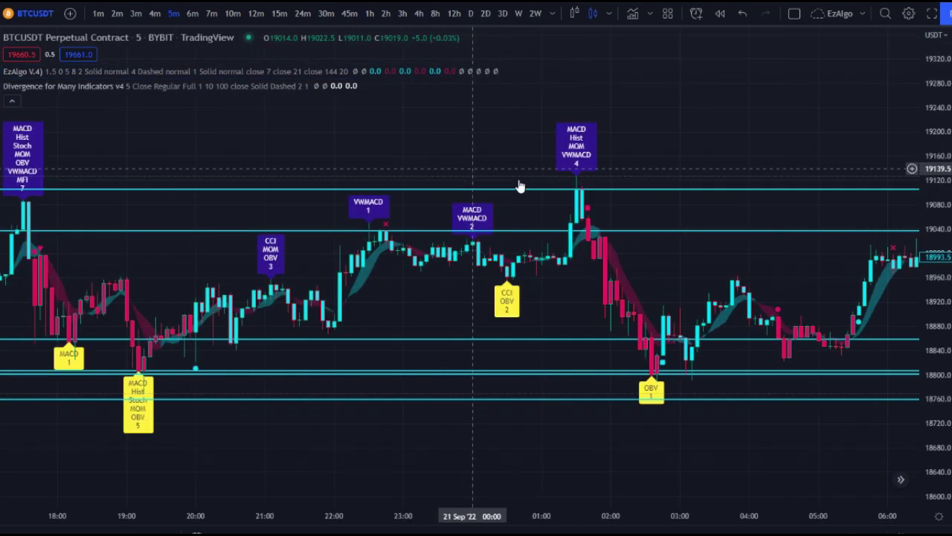
scroll(606, 195, down, 1)
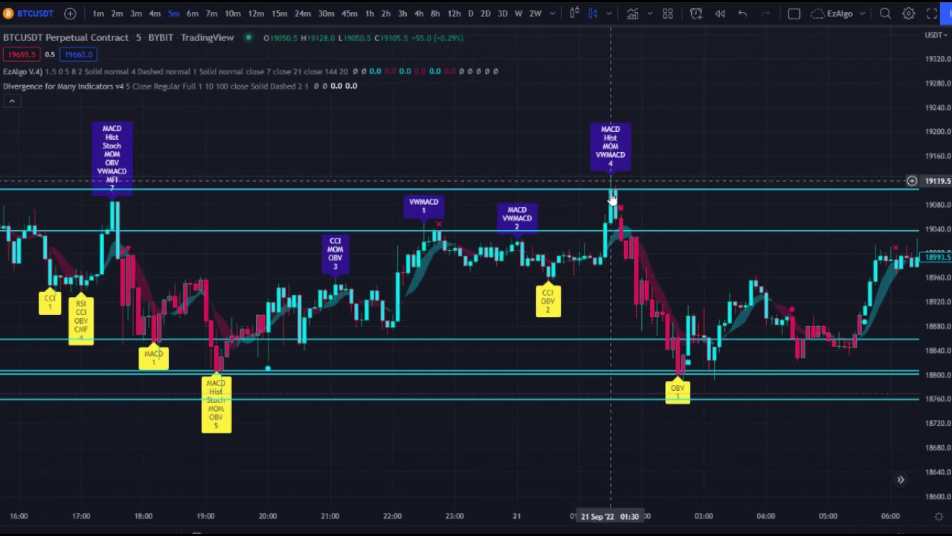
scroll(614, 194, down, 1)
scroll(614, 192, up, 4)
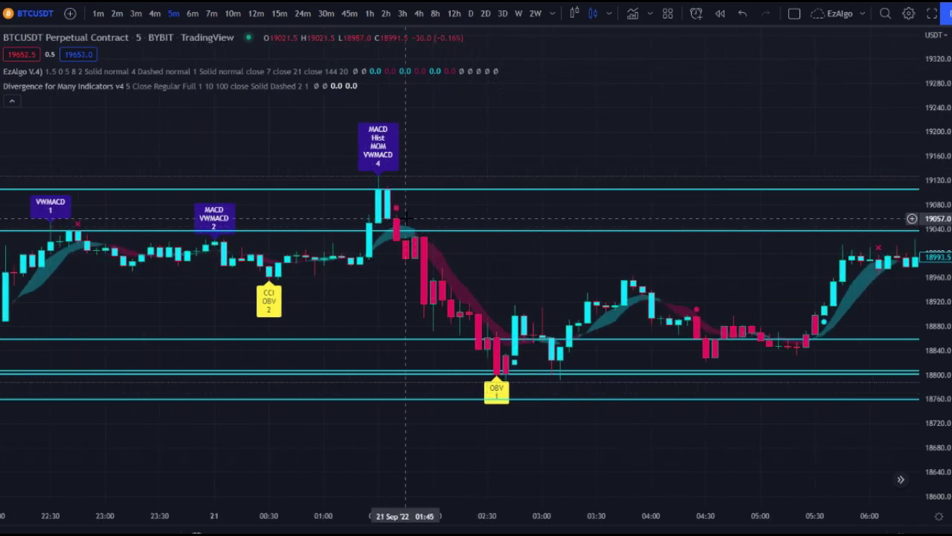
Step: Start a bar replay on 21 September at the 01:20 candle, just before the upward spike
click(721, 13)
click(463, 223)
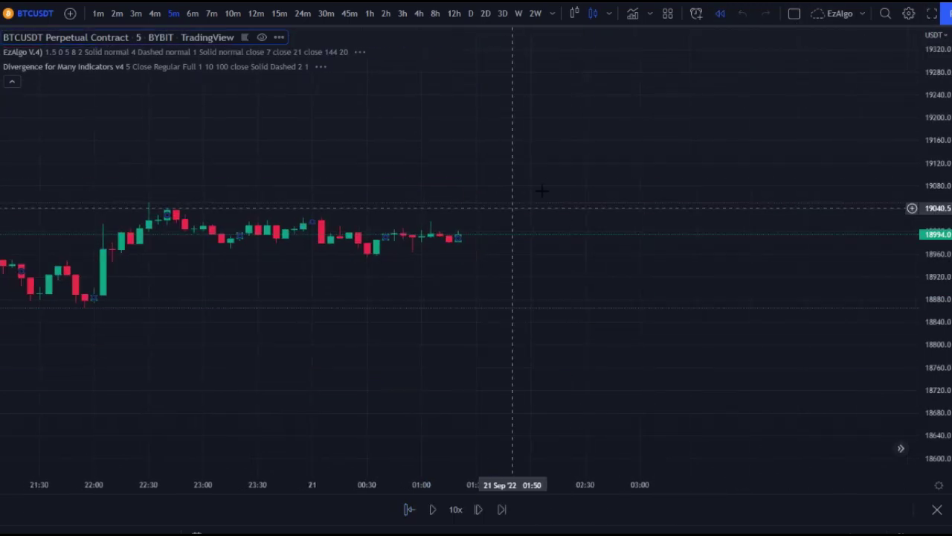
drag(672, 170, 369, 140)
scroll(470, 163, down, 4)
drag(559, 146, 466, 187)
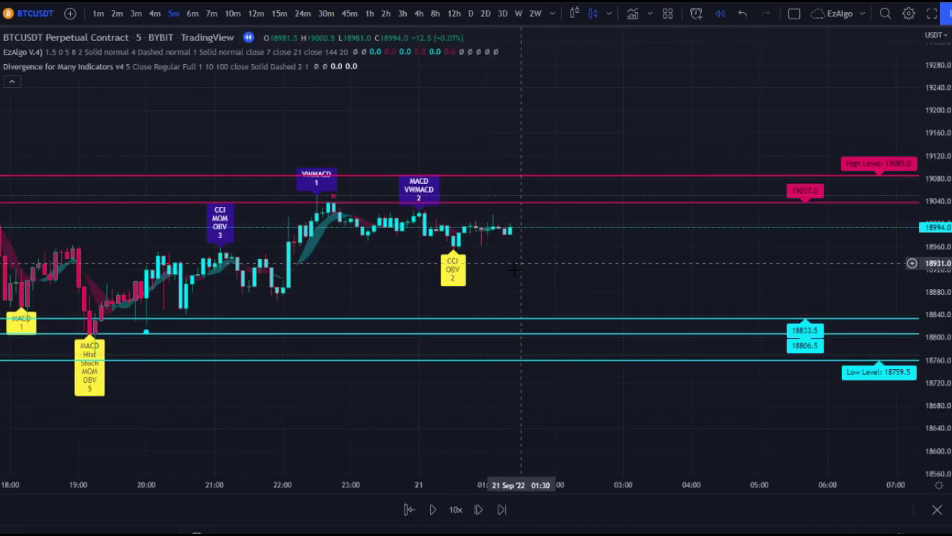
scroll(521, 264, down, 1)
drag(606, 273, 565, 281)
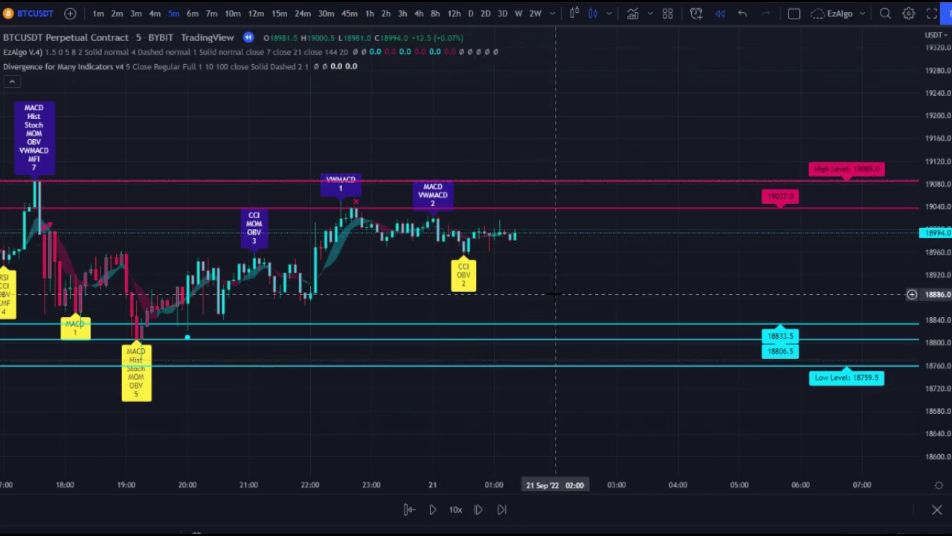
Step: Advance the replay two candles to 01:30 and check the divergence label against the high level
click(478, 510)
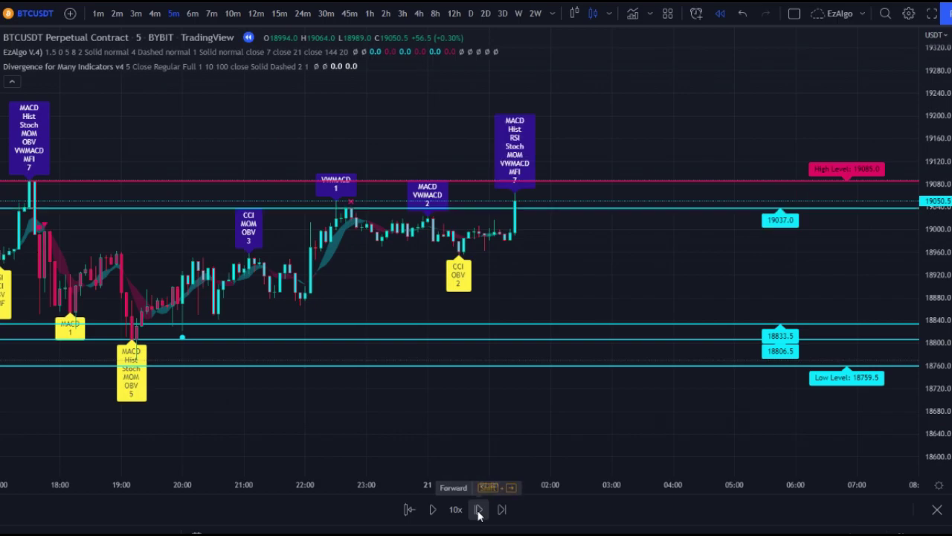
click(478, 511)
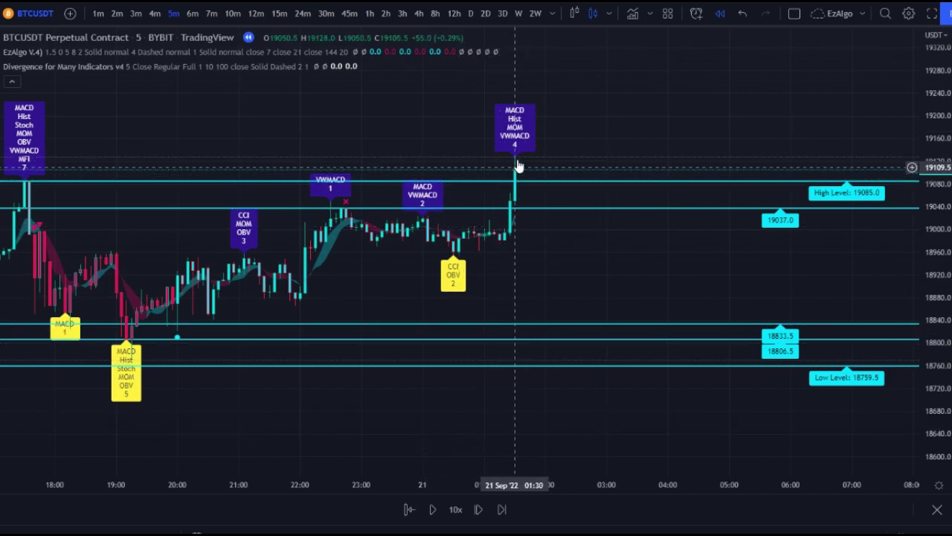
scroll(550, 216, down, 3)
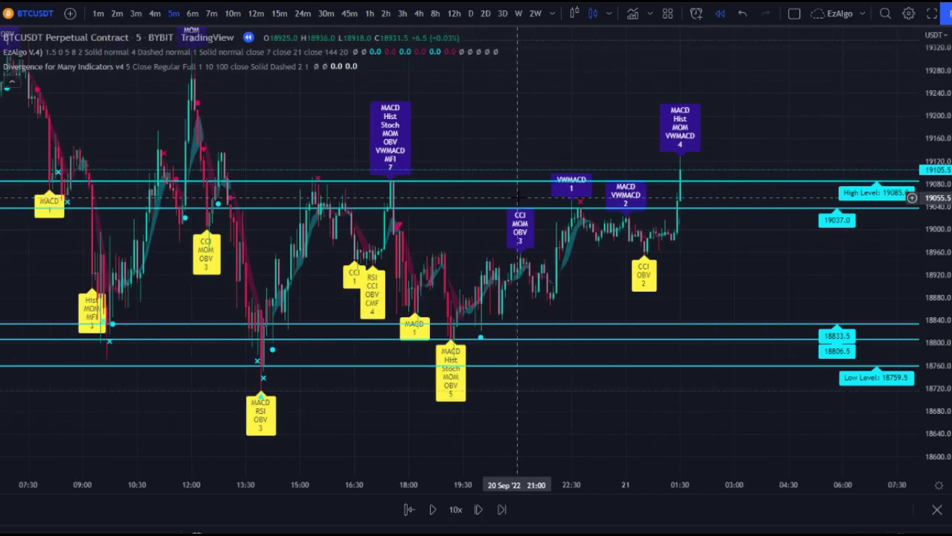
Step: Mark the zone just above the high level with a rectangle from about 19085.5 to 19111.5 and delete it
scroll(550, 223, up, 4)
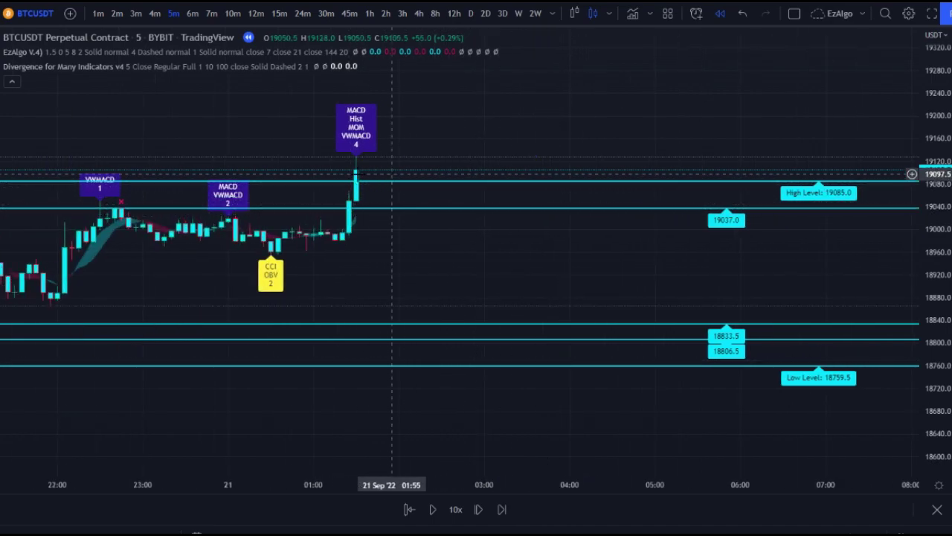
scroll(493, 193, down, 1)
scroll(493, 193, down, 3)
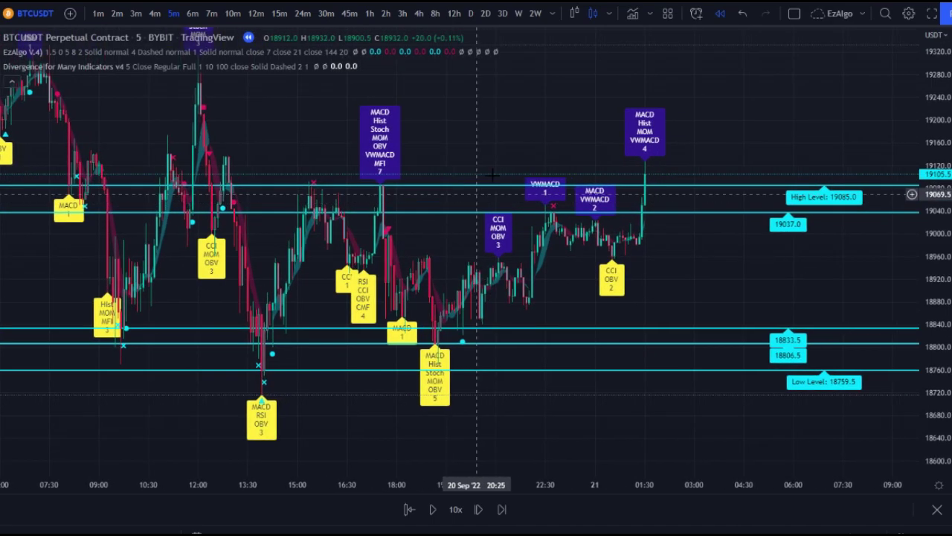
click(1, 114)
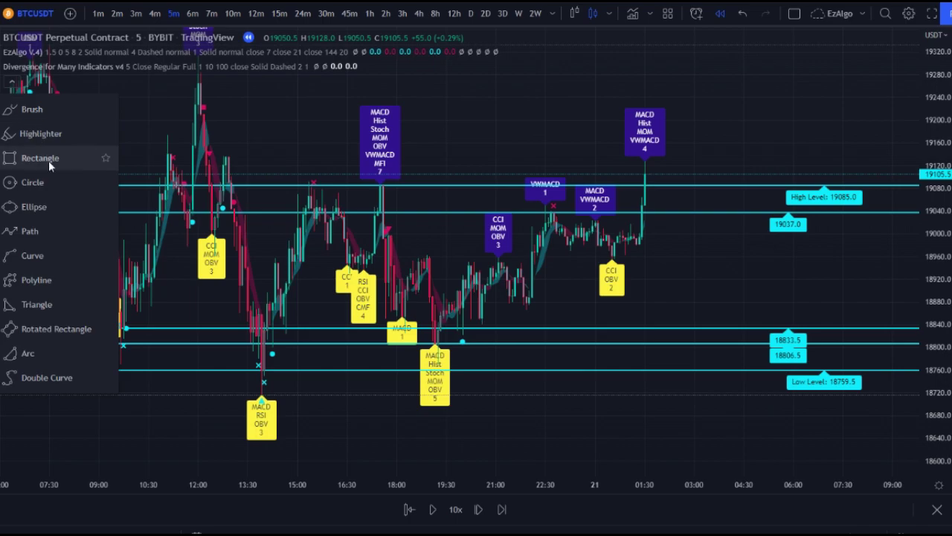
click(48, 161)
mouse_move(82, 171)
mouse_down()
mouse_move(816, 170)
mouse_move(816, 184)
mouse_up()
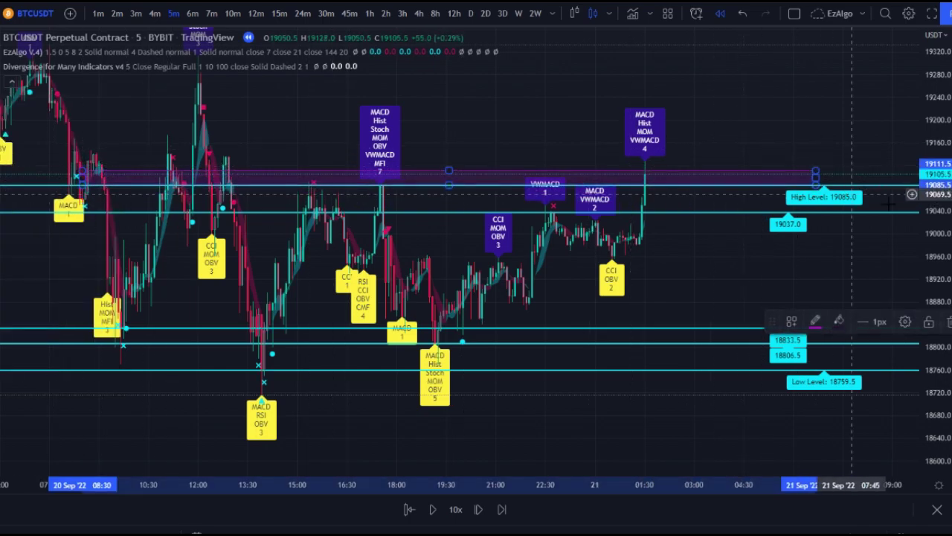
key(Delete)
Step: Place a short position right after the four-indicator divergence label, with entry at 19105, stop at 19172.5 and target at 19033.5
scroll(439, 246, up, 7)
drag(439, 246, 515, 252)
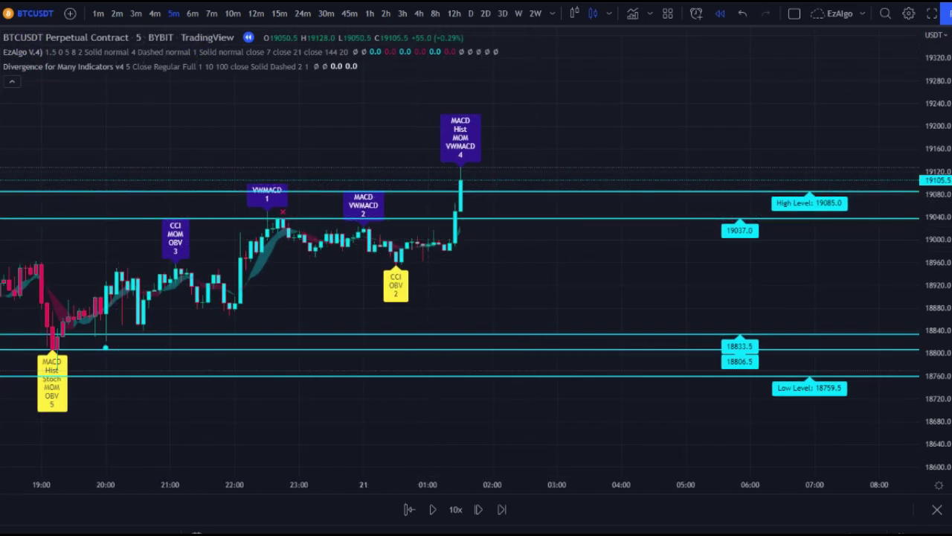
click(471, 178)
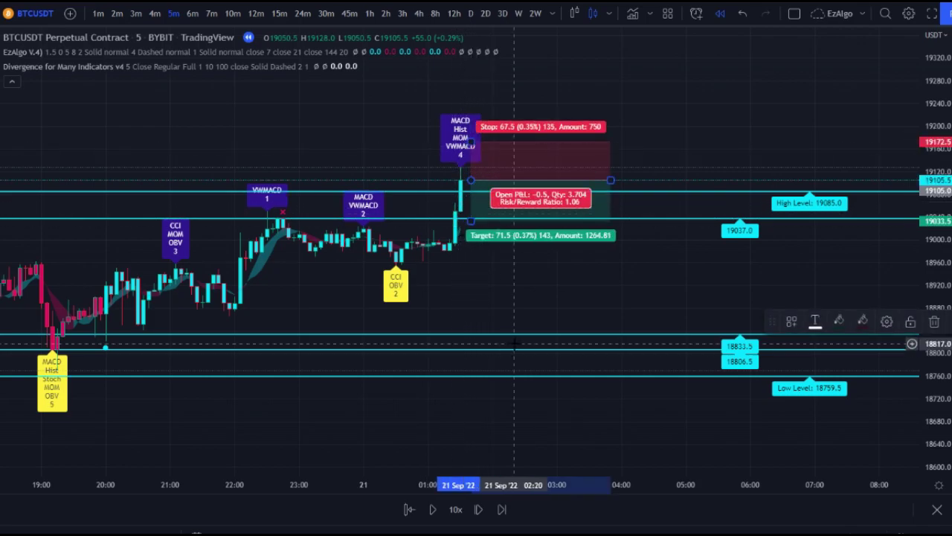
Step: Advance the replay six candles to 02:00 and lower the short position's target to 18920.5
click(478, 509)
click(478, 510)
click(478, 510)
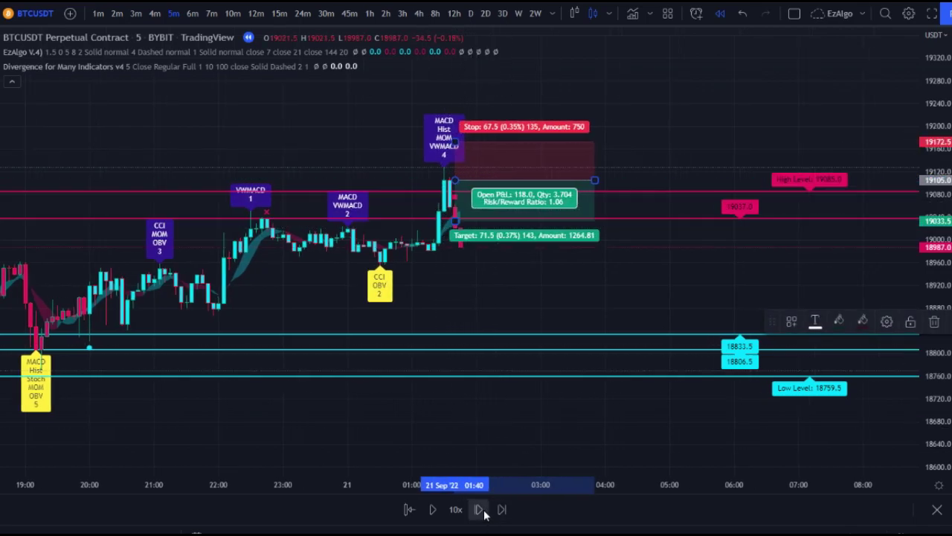
click(478, 510)
click(478, 510)
click(479, 510)
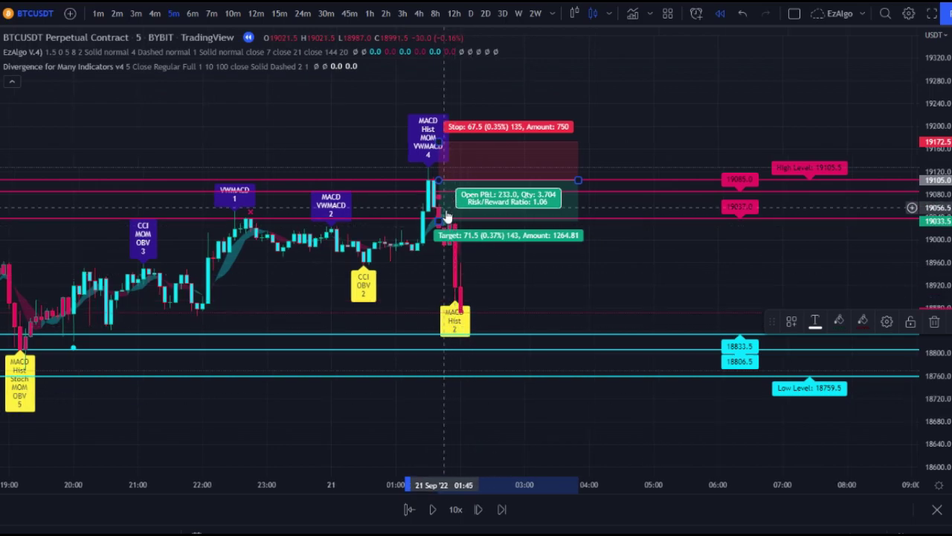
drag(438, 218, 439, 285)
click(403, 315)
scroll(417, 315, down, 2)
mouse_move(551, 250)
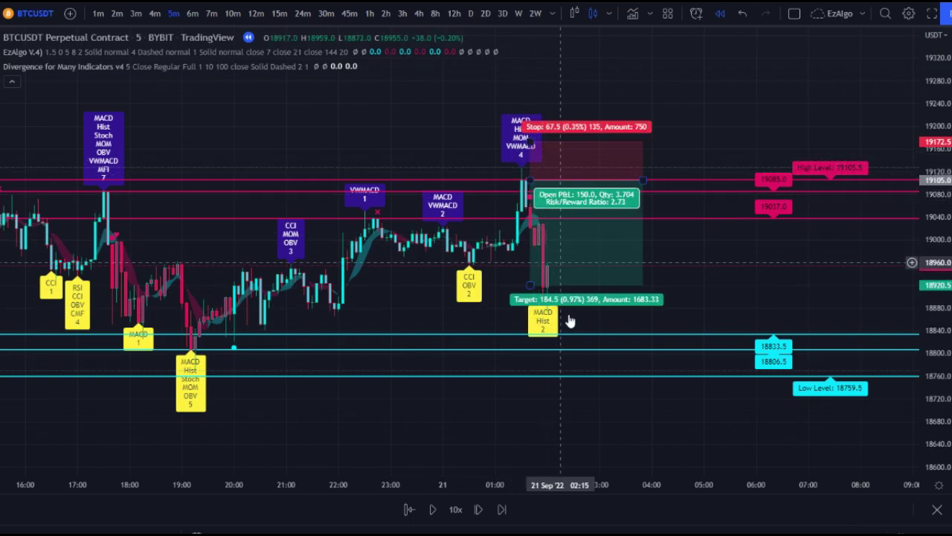
Step: Advance the replay to the 02:35 candle to follow the short trade down to the 18806.5 level
click(479, 510)
click(478, 510)
click(478, 510)
click(479, 510)
click(479, 510)
Step: Lower the short position's target to about 18832 and shorten its box to end at about 02:30
drag(498, 285, 489, 334)
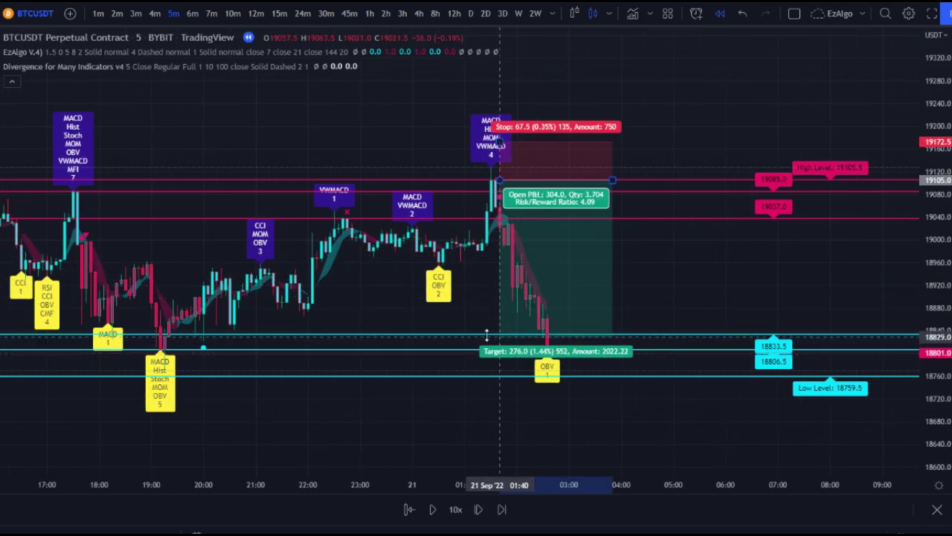
drag(613, 180, 543, 180)
click(590, 263)
scroll(592, 297, up, 2)
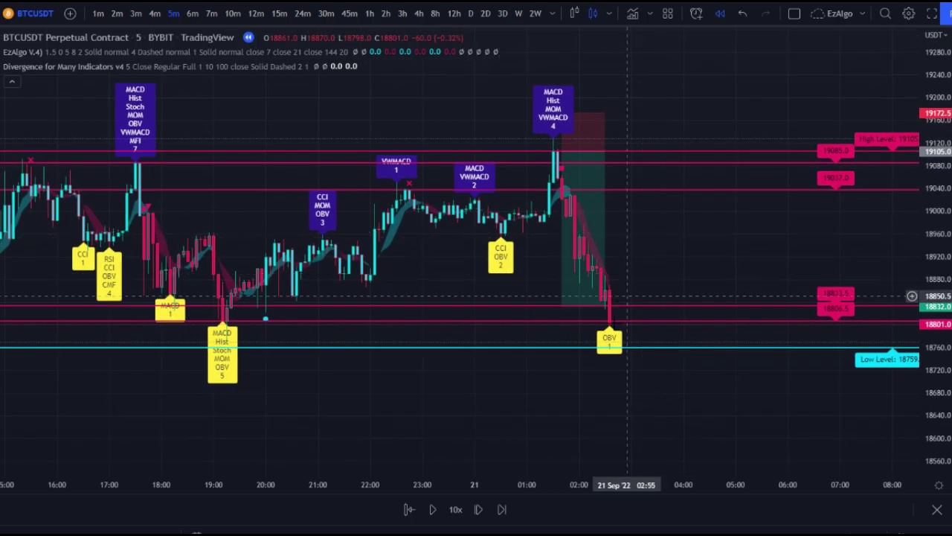
Step: Advance the replay a few candles beyond 02:35 to watch the reaction at the lower levels
click(478, 510)
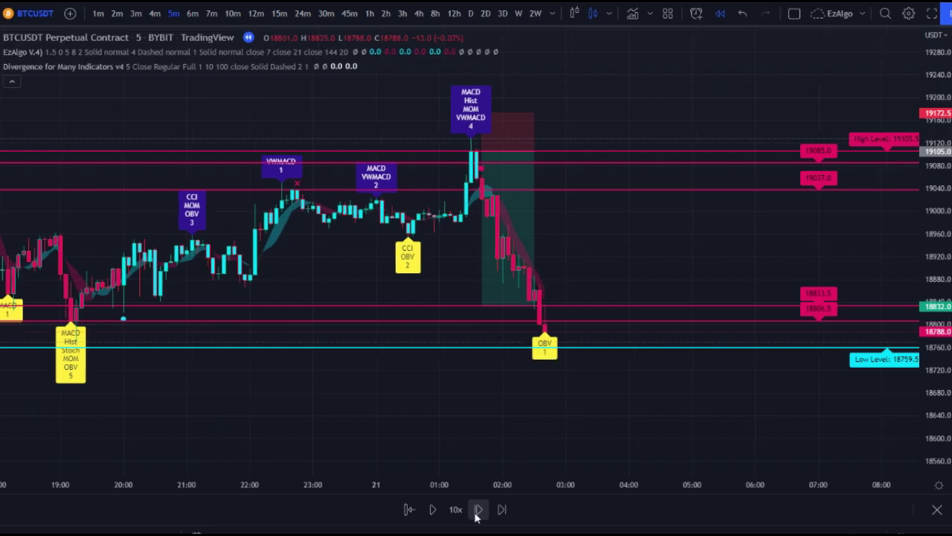
click(479, 510)
click(479, 509)
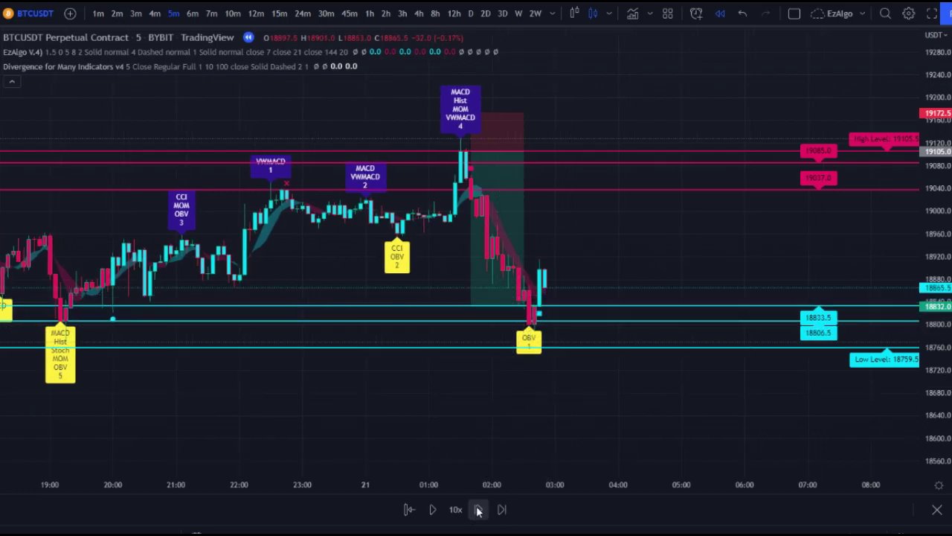
Step: Rewind the replay to 02:30 and advance it two candles to 02:40 to check the new divergence label
click(408, 510)
drag(569, 331, 456, 324)
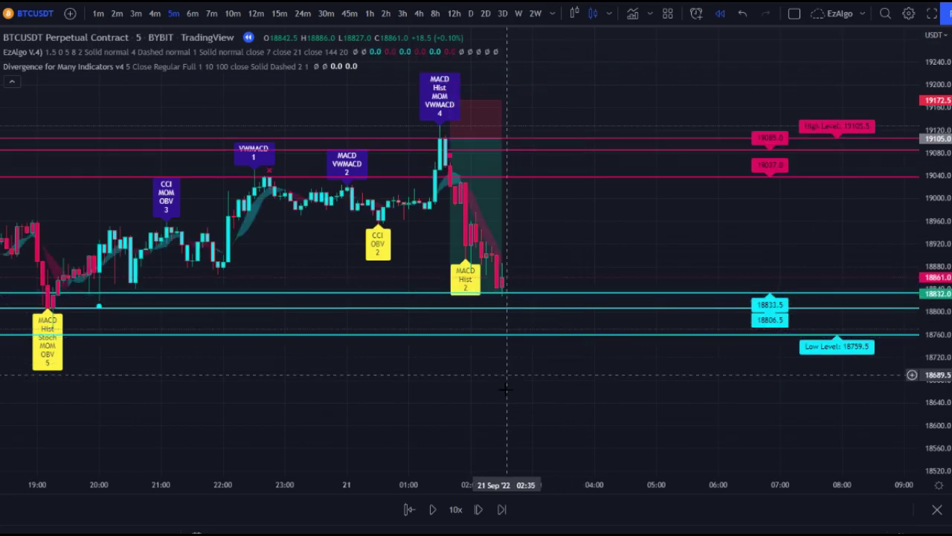
click(479, 510)
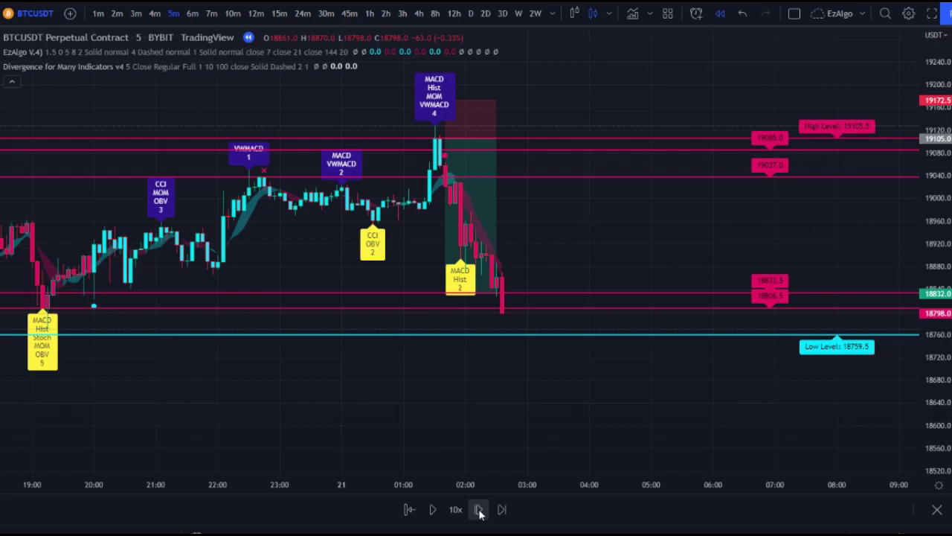
click(479, 510)
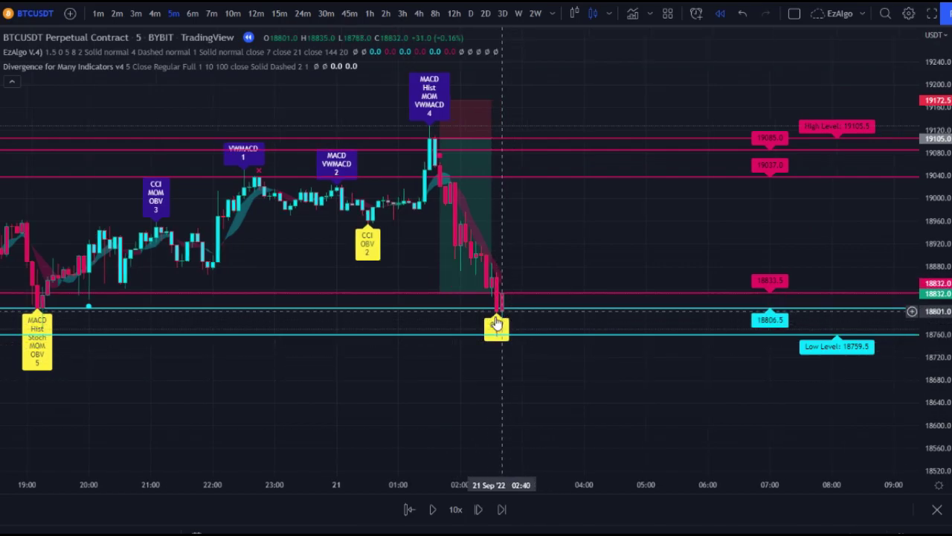
Step: Place a long position beside the OBV divergence label with entry at 18799, target at 18870.5 and stop at about 18732.5
click(3, 178)
click(28, 178)
click(508, 313)
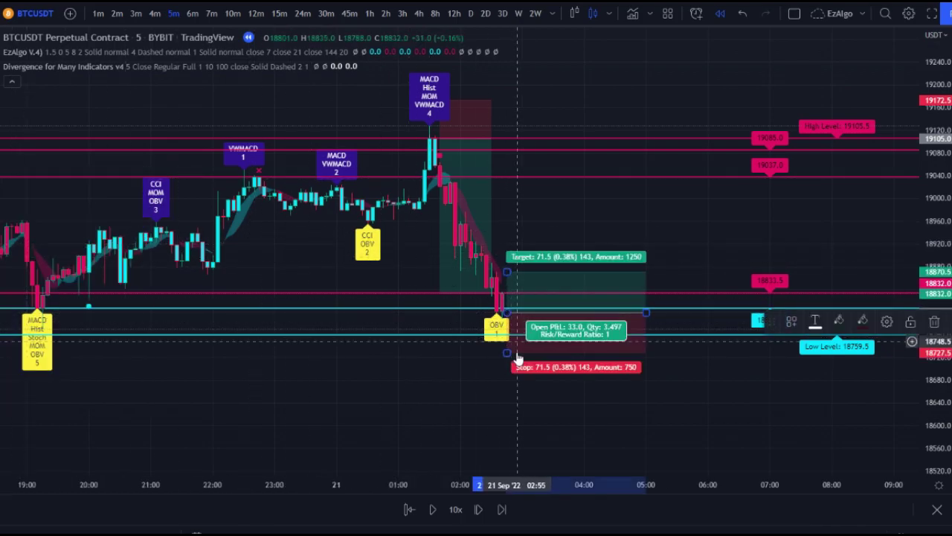
drag(506, 354, 440, 351)
scroll(530, 353, down, 4)
scroll(587, 364, up, 6)
Step: Advance the replay fifteen candles to 03:55 and raise the long position's target to 19040.5
click(474, 515)
click(475, 515)
click(476, 515)
click(476, 515)
click(476, 515)
click(476, 515)
click(476, 514)
click(477, 510)
click(478, 511)
click(478, 511)
click(478, 510)
click(478, 511)
click(477, 510)
click(478, 510)
click(477, 510)
drag(348, 273, 348, 175)
scroll(405, 240, down, 2)
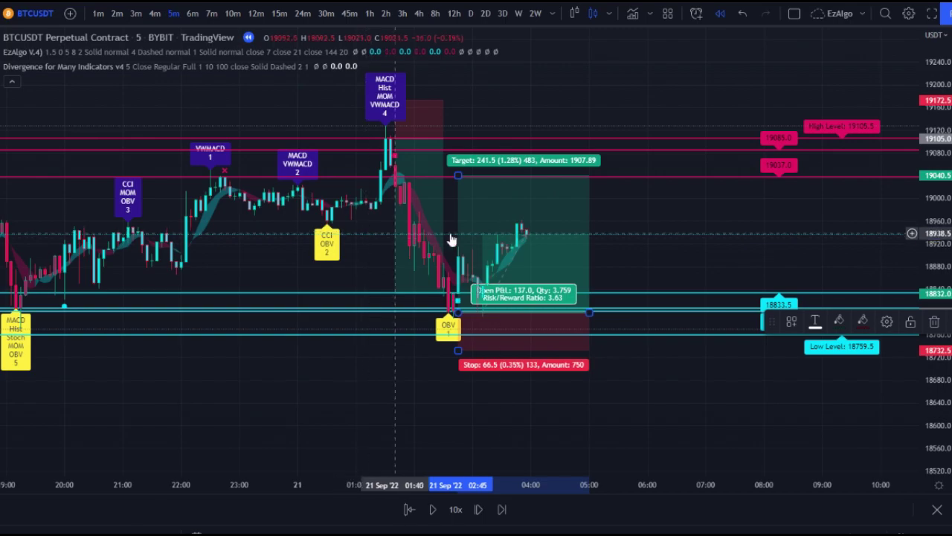
Step: Advance the replay to the 06:50 candle to follow the long trade through its target
click(480, 509)
click(479, 509)
click(480, 510)
click(480, 510)
click(480, 510)
click(480, 509)
click(480, 510)
click(480, 509)
click(480, 509)
click(480, 510)
click(480, 510)
click(480, 510)
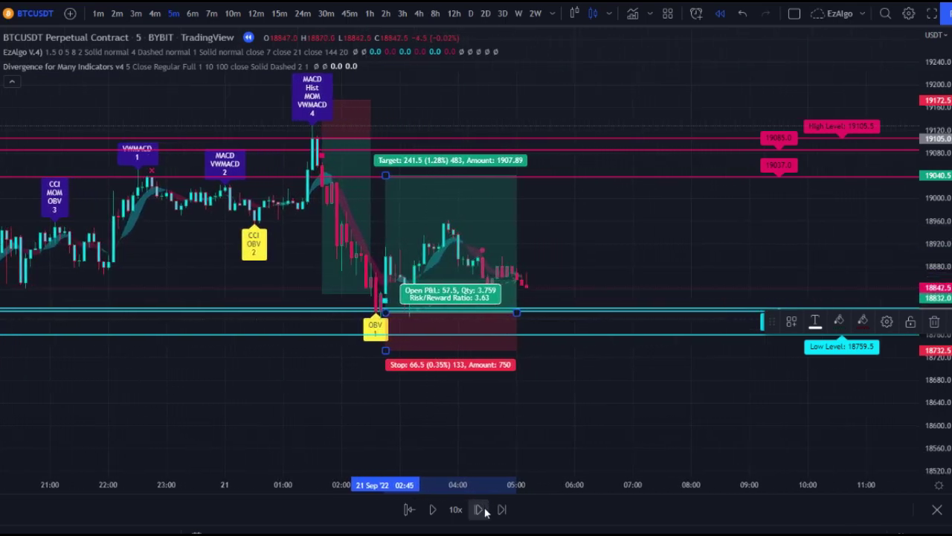
click(479, 509)
click(479, 509)
click(480, 510)
click(480, 510)
click(480, 510)
click(480, 510)
click(480, 510)
click(480, 510)
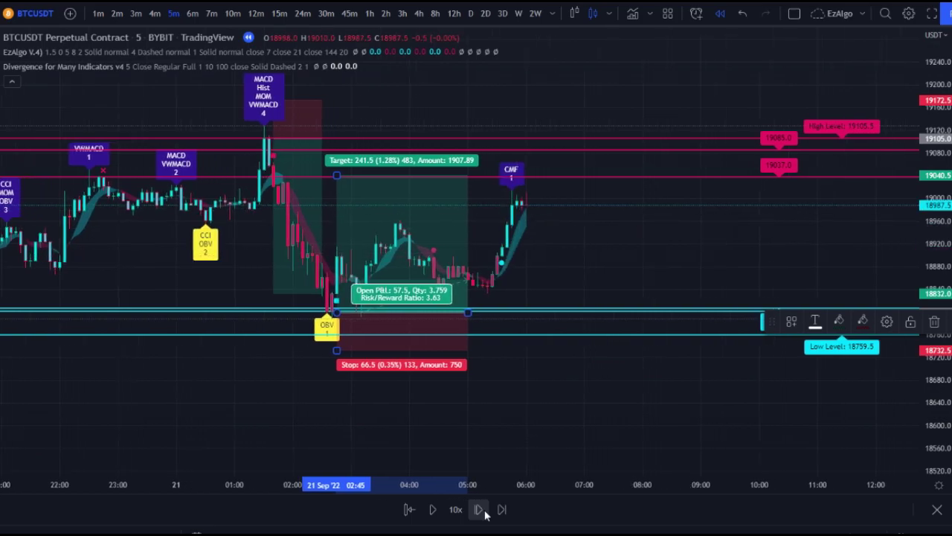
click(480, 510)
click(480, 509)
click(480, 509)
click(480, 509)
click(480, 509)
click(480, 510)
click(480, 510)
click(480, 510)
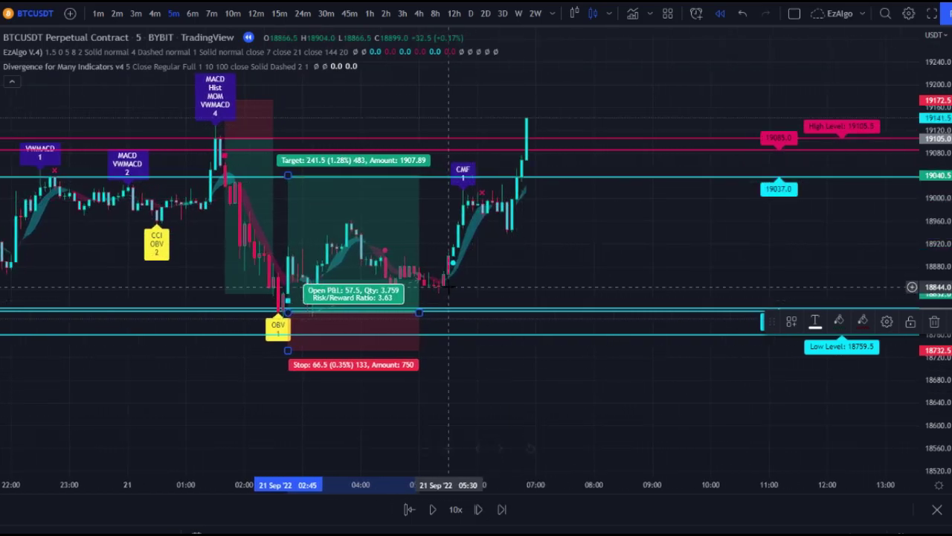
Step: Extend the long position's box to end at about 06:40 and raise its target to 19107
drag(419, 312, 606, 279)
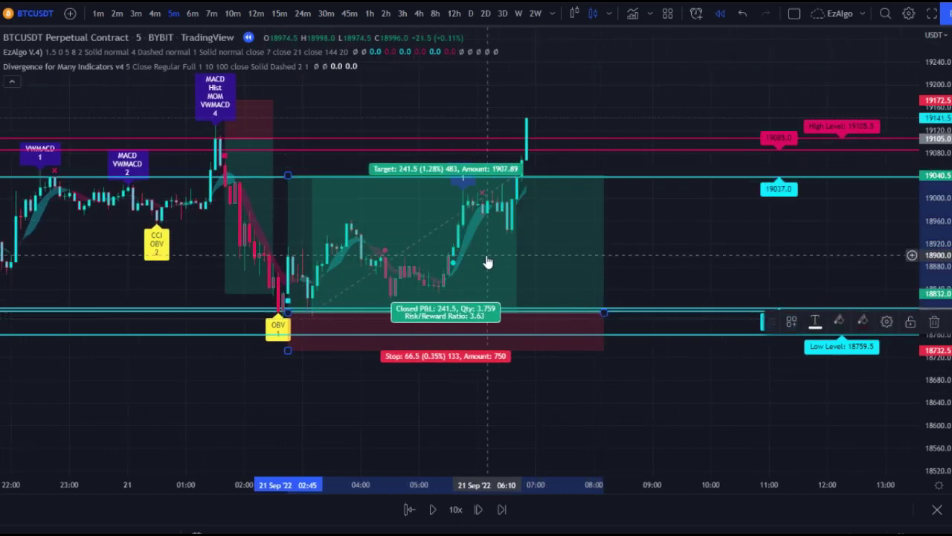
scroll(543, 253, down, 2)
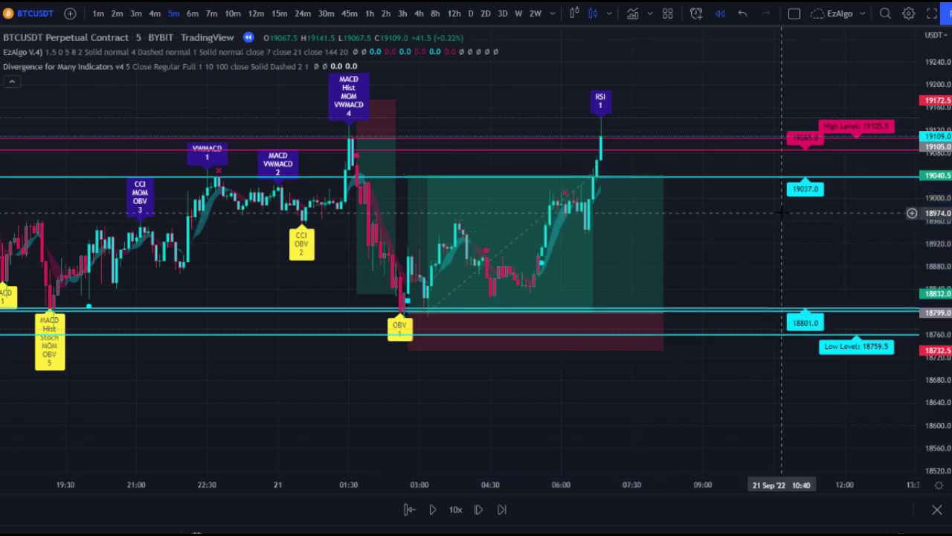
scroll(564, 251, down, 2)
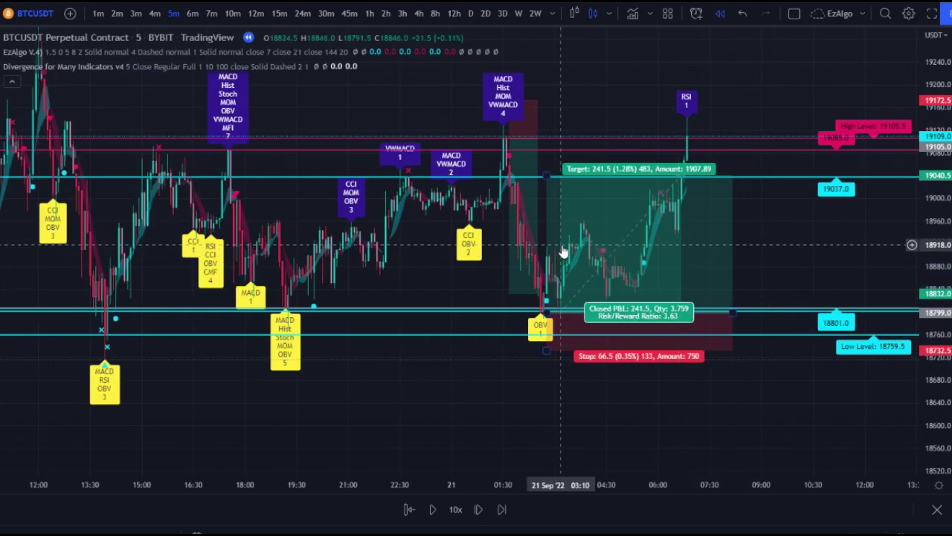
drag(547, 176, 546, 136)
drag(733, 314, 682, 294)
drag(725, 231, 745, 264)
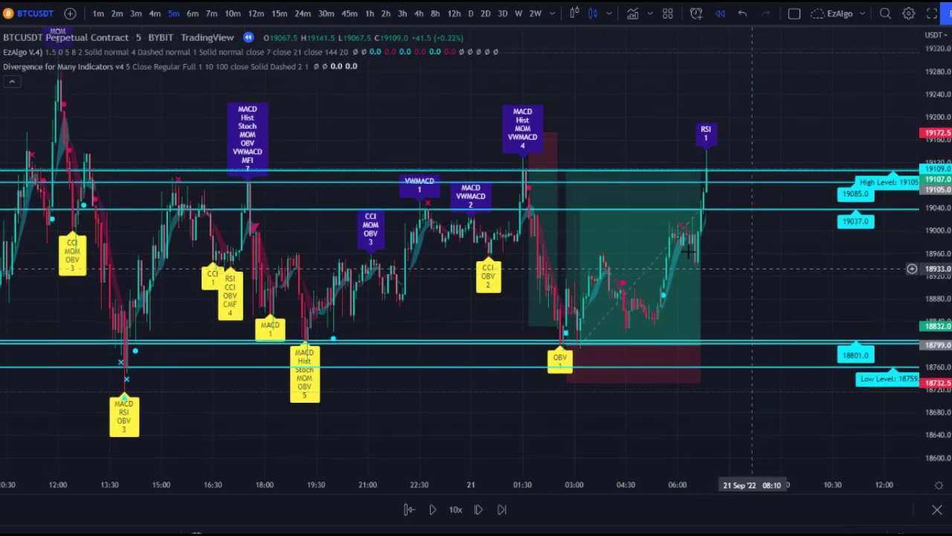
Step: Inspect the RSI divergence label at 06:50 and advance the replay to 07:50 to check the reaction above the high level
scroll(519, 219, up, 12)
scroll(452, 219, down, 4)
drag(541, 221, 559, 219)
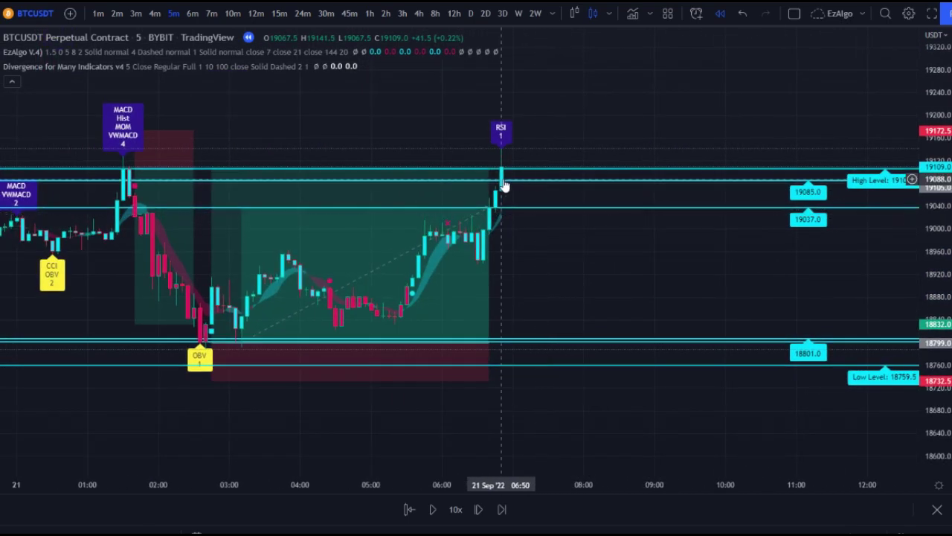
scroll(546, 221, down, 2)
scroll(546, 221, up, 3)
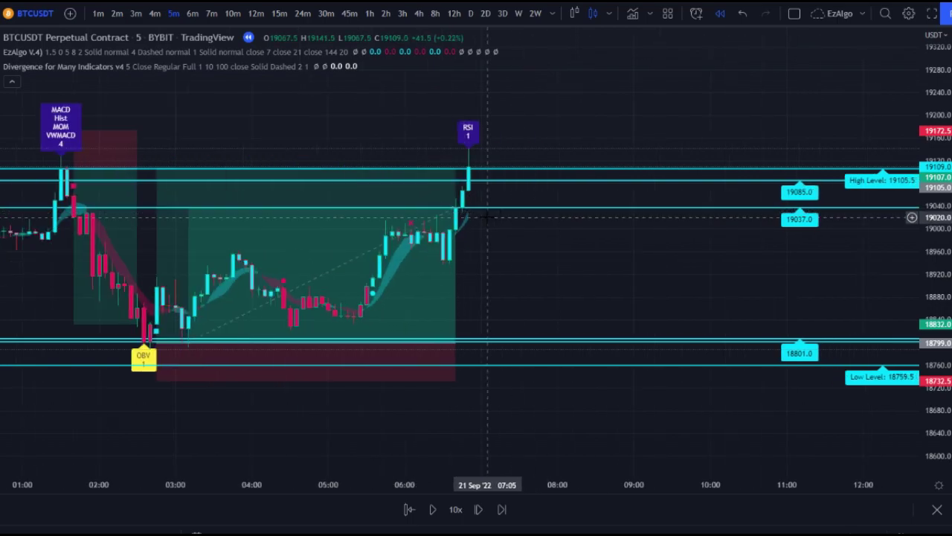
click(478, 509)
click(479, 509)
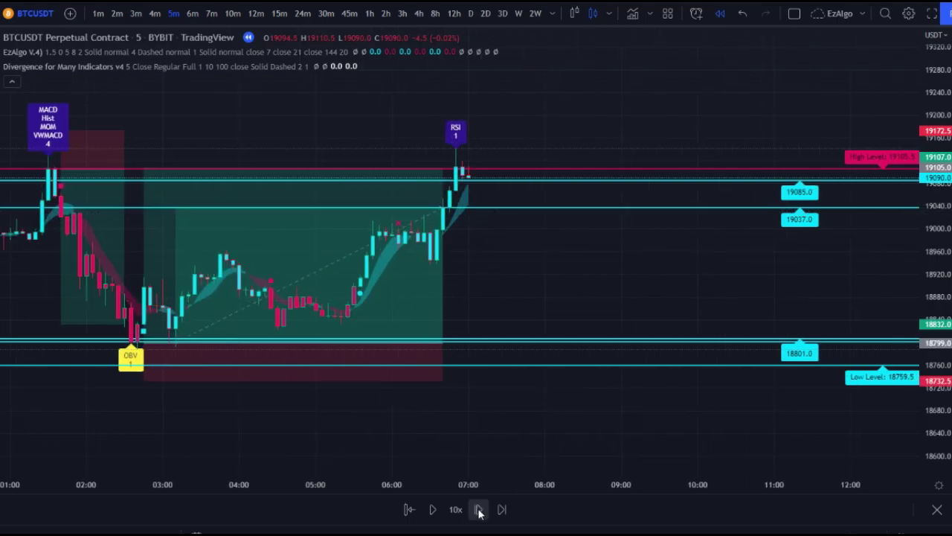
click(478, 509)
click(478, 509)
click(479, 509)
click(478, 509)
click(478, 509)
click(478, 509)
click(478, 509)
click(479, 509)
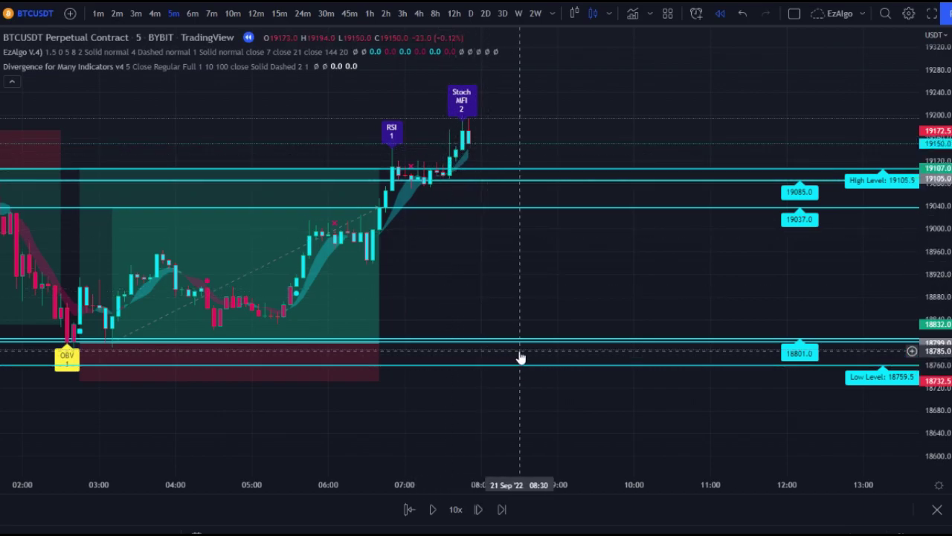
Step: Rewind the replay to the 07:35 mark and review both trades with the divergence labels back to 20 September
click(448, 207)
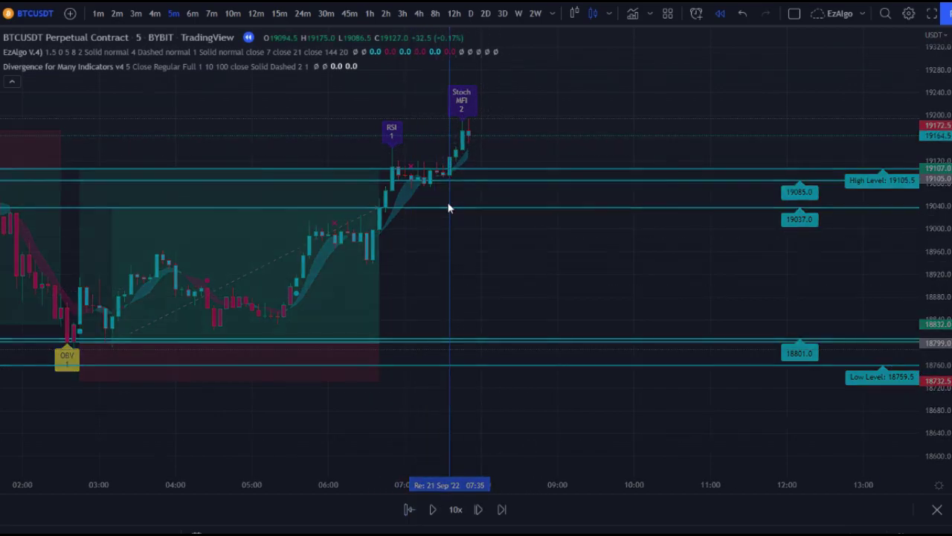
drag(797, 227, 470, 246)
drag(543, 240, 513, 273)
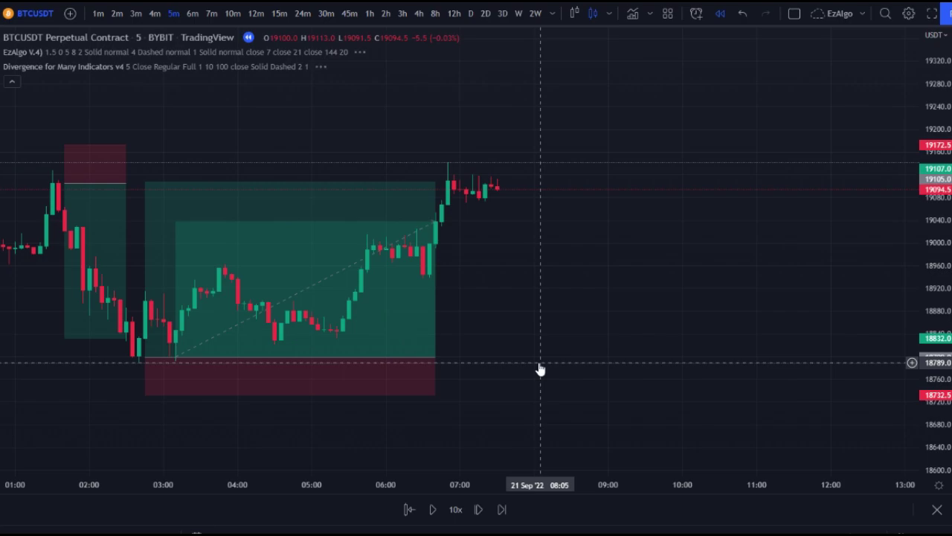
scroll(535, 361, down, 1)
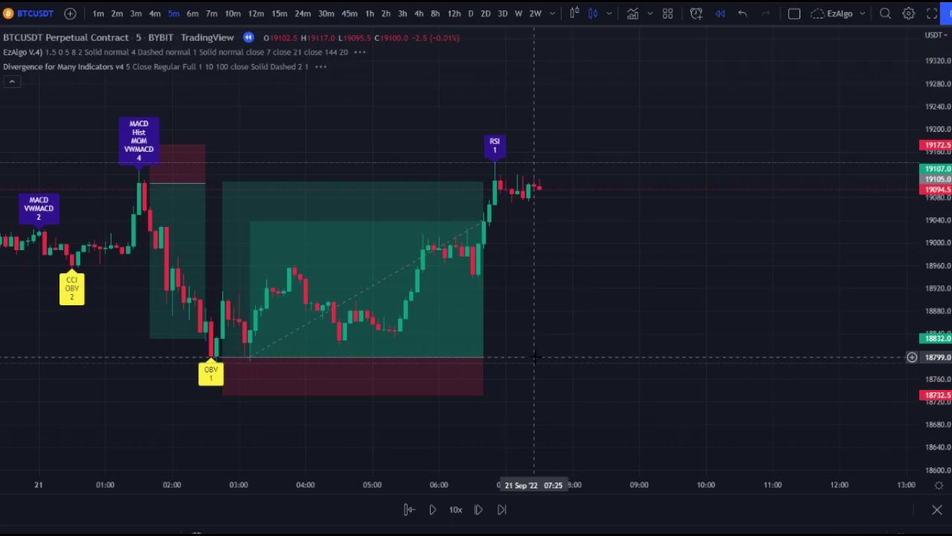
scroll(536, 359, down, 1)
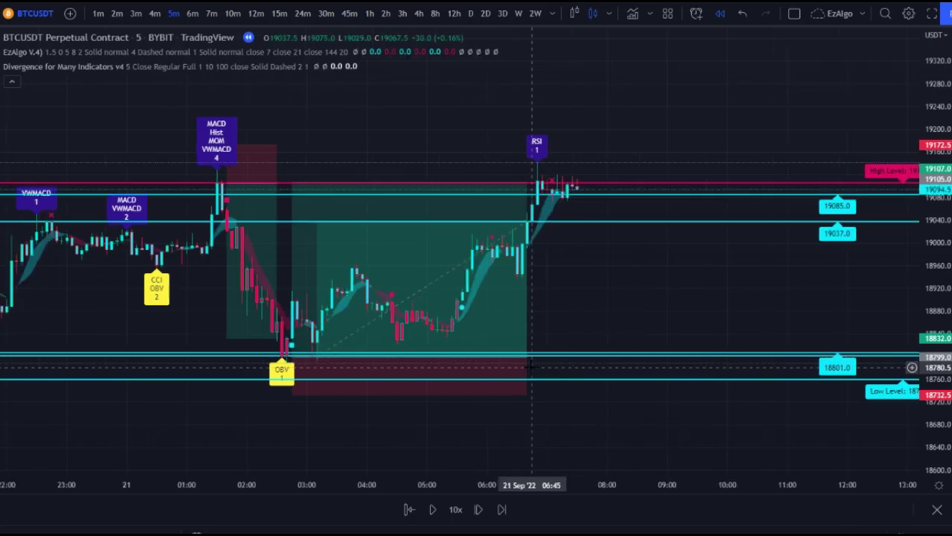
scroll(389, 281, down, 2)
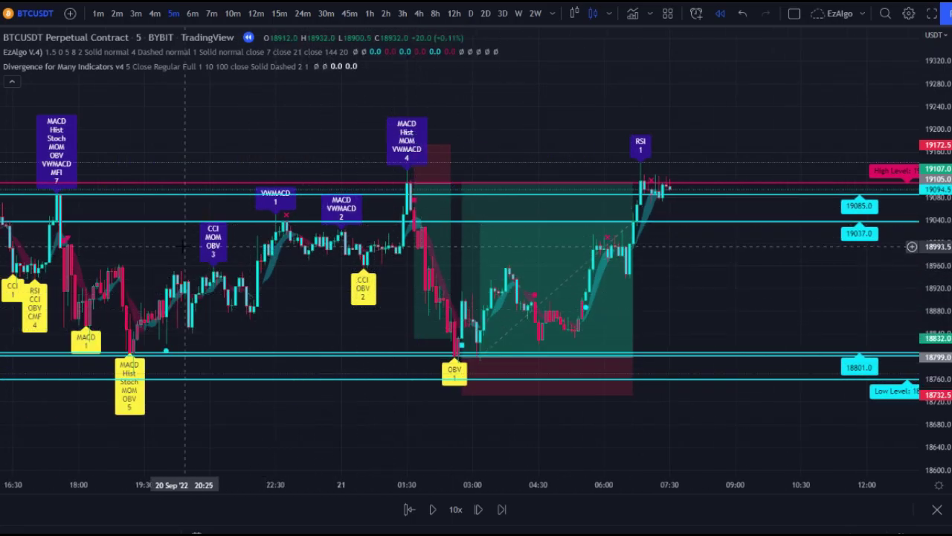
scroll(151, 180, down, 1)
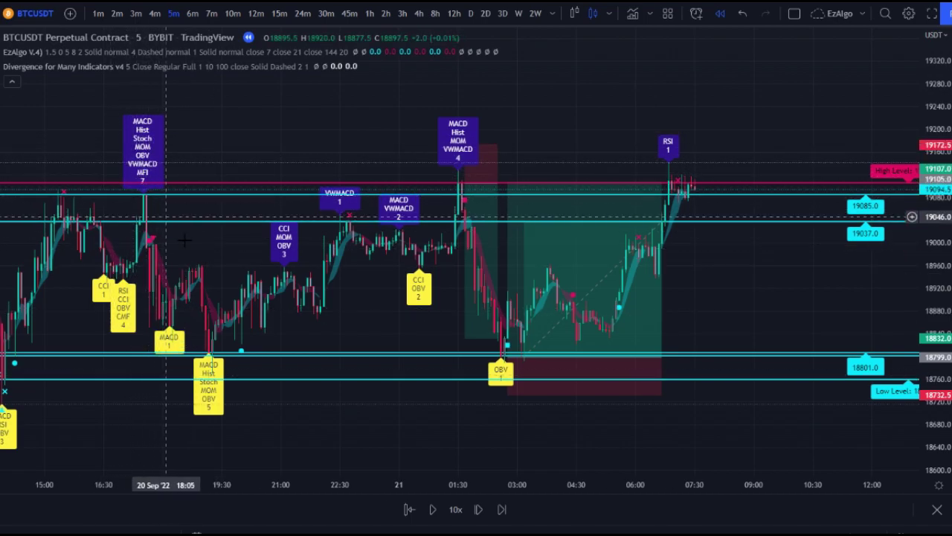
Step: Review the divergence labels from midday 20 September through both marked trades
drag(163, 343, 271, 372)
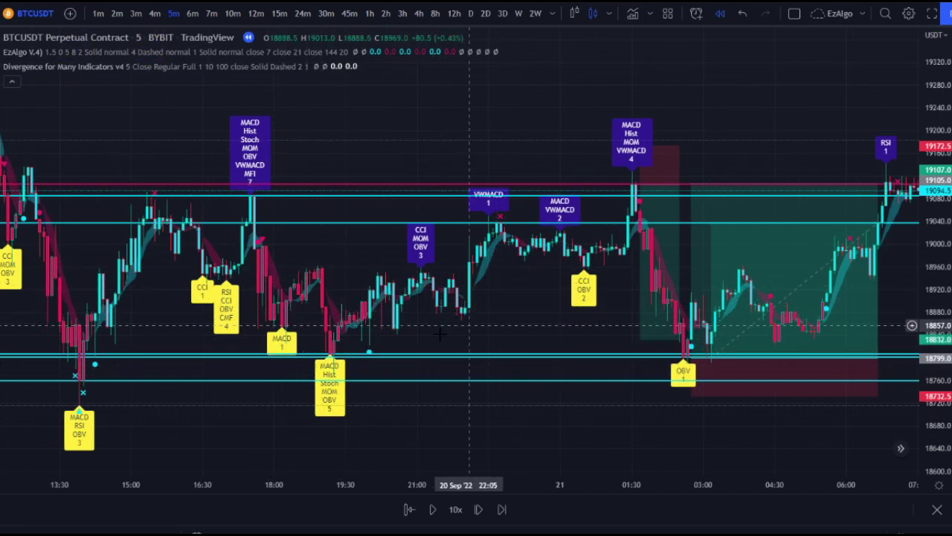
scroll(441, 341, down, 2)
drag(557, 305, 453, 306)
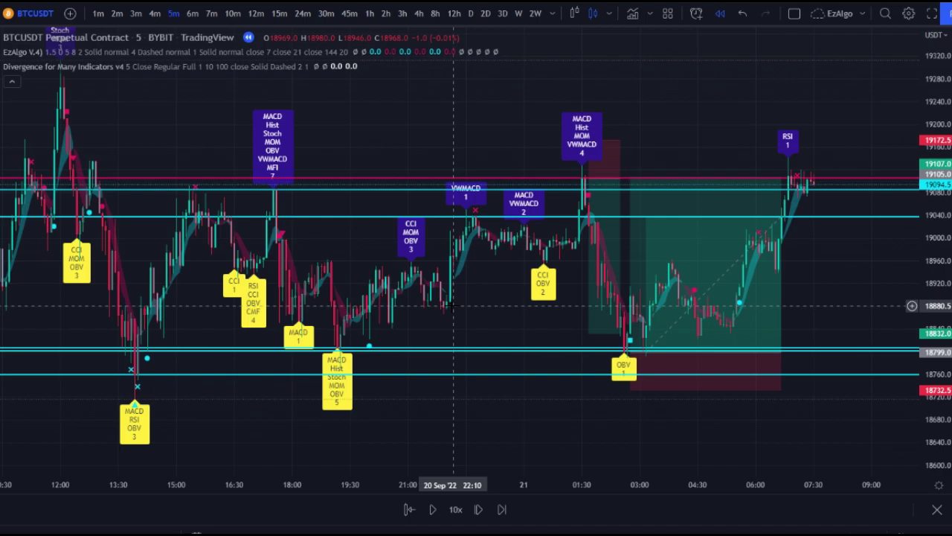
drag(573, 296, 306, 282)
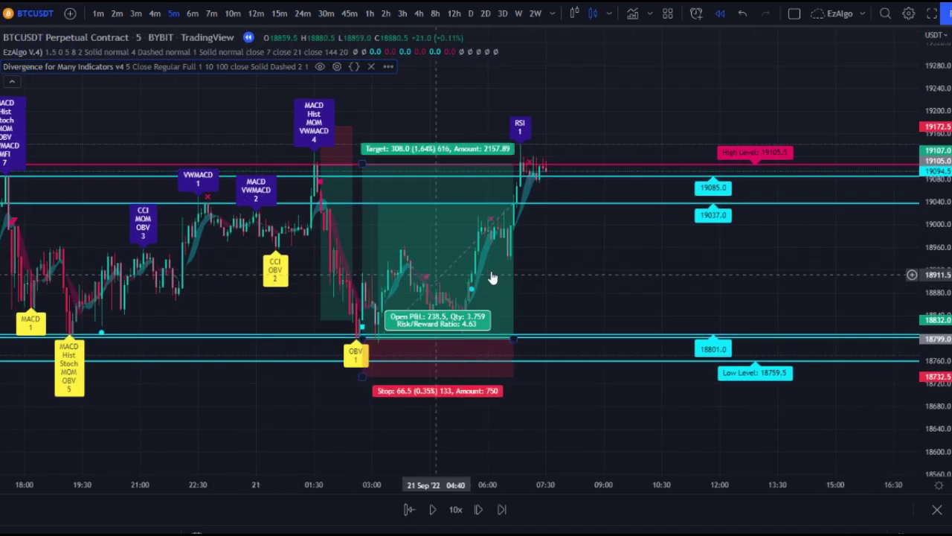
drag(512, 270, 620, 283)
key(ctrl+z)
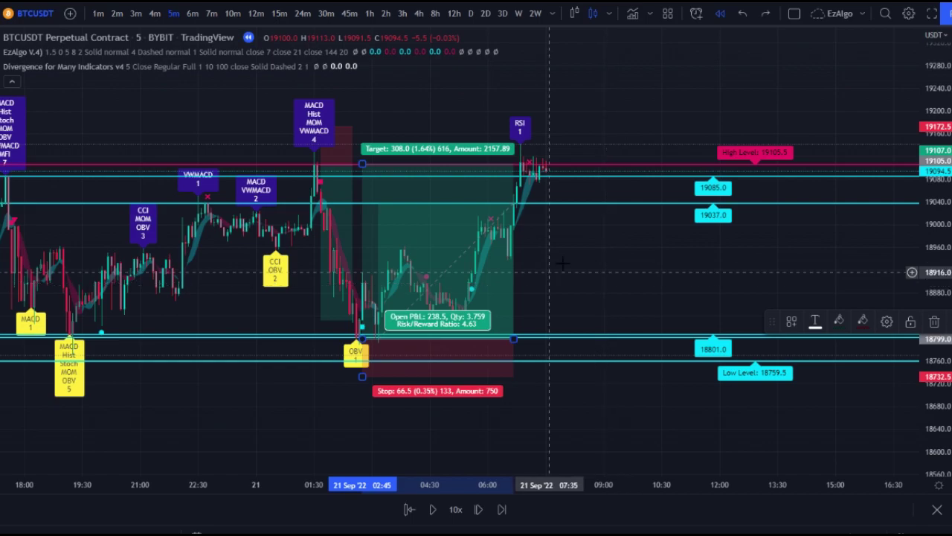
click(551, 271)
Step: Advance the bar replay candle by candle to 07:45 to see how price reacts above the high level
drag(581, 258, 651, 270)
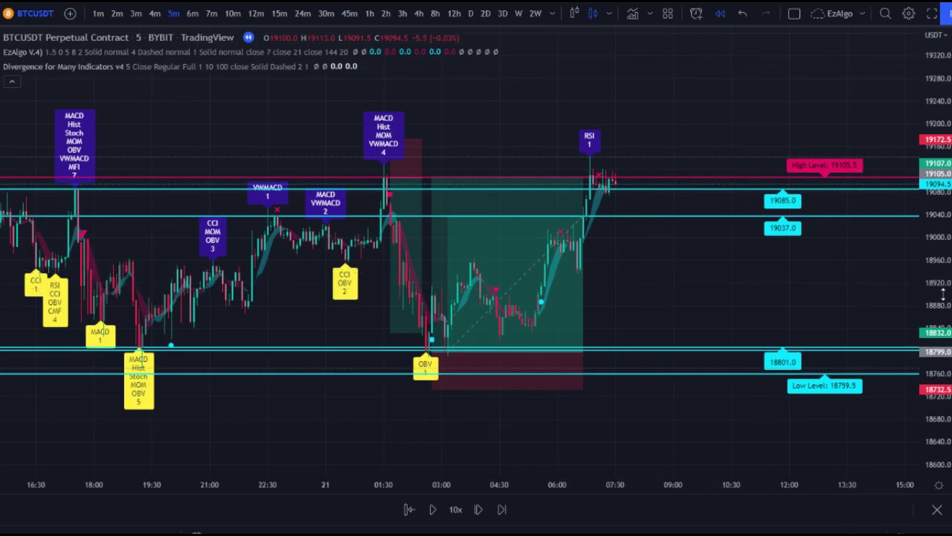
drag(950, 297, 936, 214)
scroll(762, 278, down, 3)
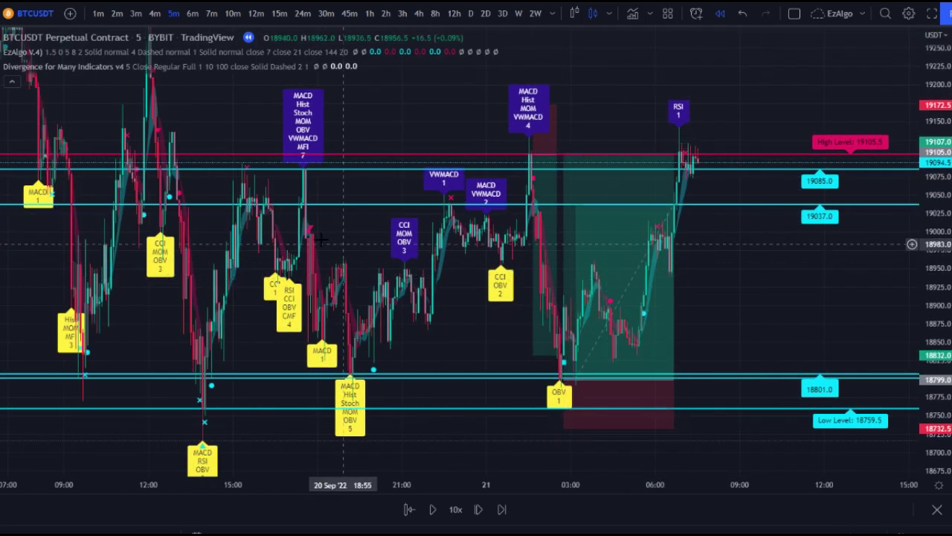
mouse_move(367, 232)
mouse_down()
mouse_move(477, 257)
mouse_move(370, 249)
mouse_up()
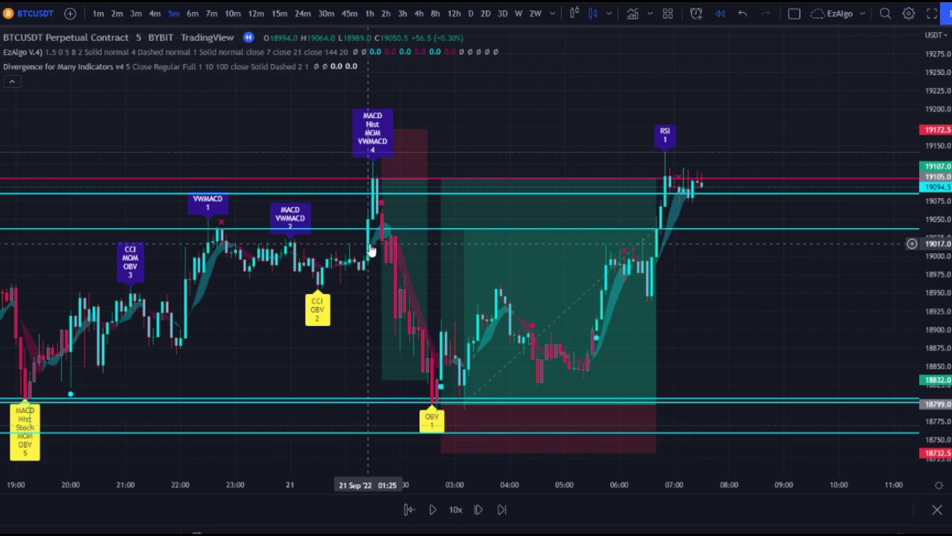
scroll(678, 243, down, 1)
drag(770, 242, 548, 242)
click(479, 509)
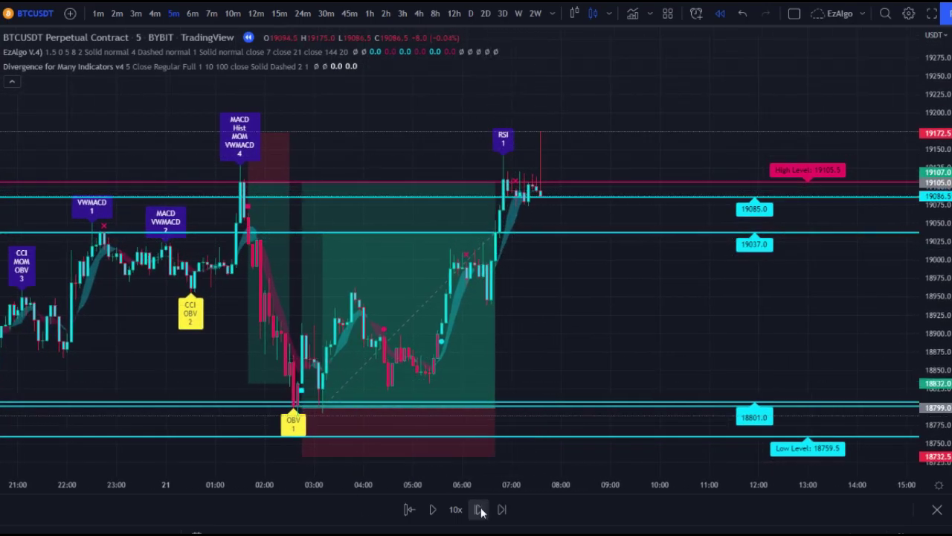
scroll(665, 312, up, 4)
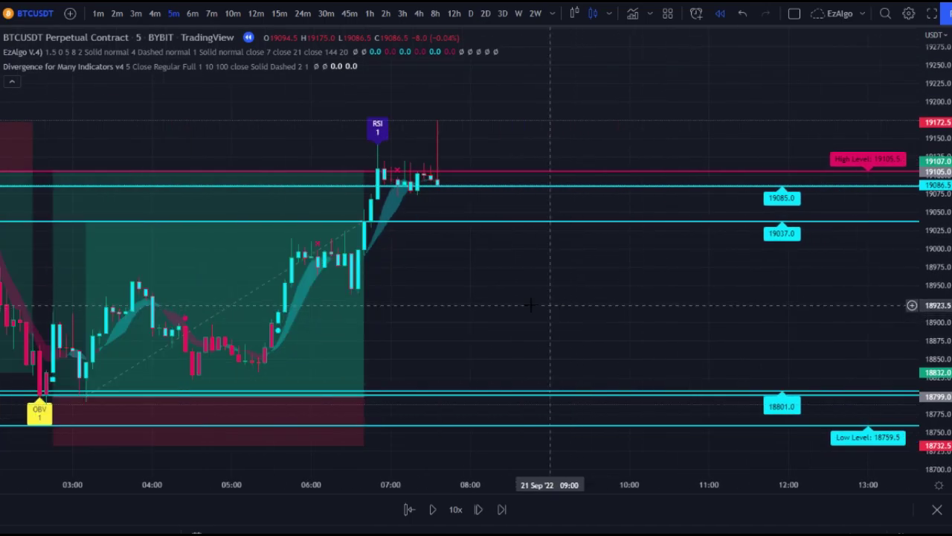
click(481, 510)
drag(457, 240, 559, 241)
click(478, 510)
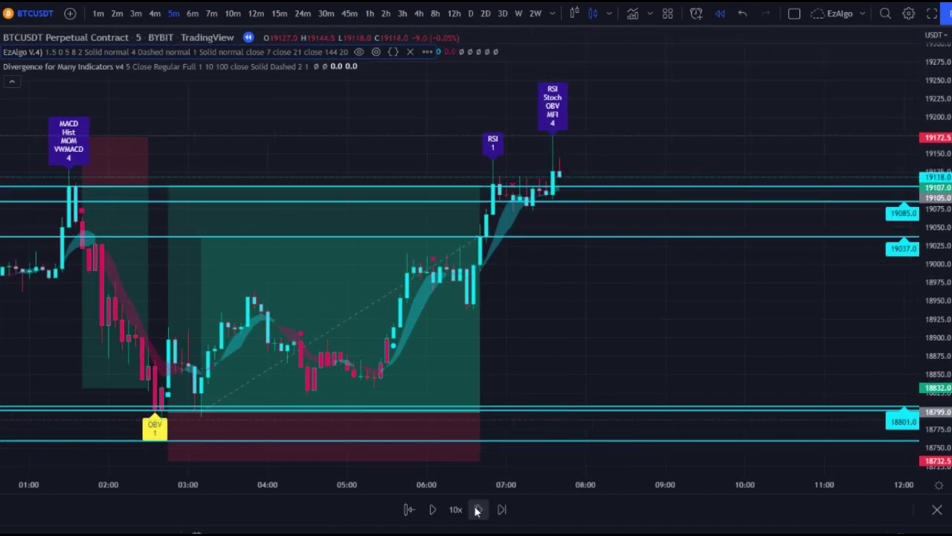
click(478, 510)
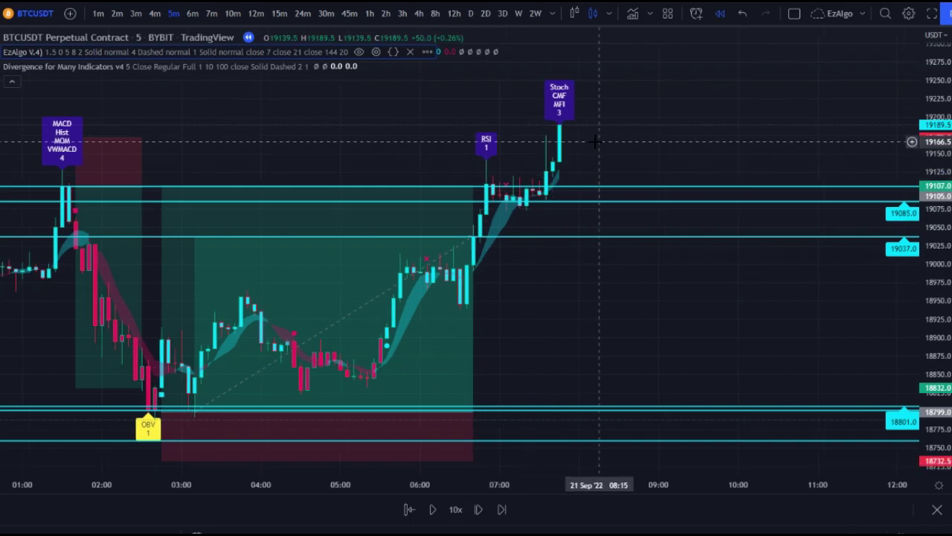
Step: Examine the Stoch and MFI divergence label at 07:45 against the earlier RSI label and the short trade's 01:30 label
scroll(603, 145, down, 1)
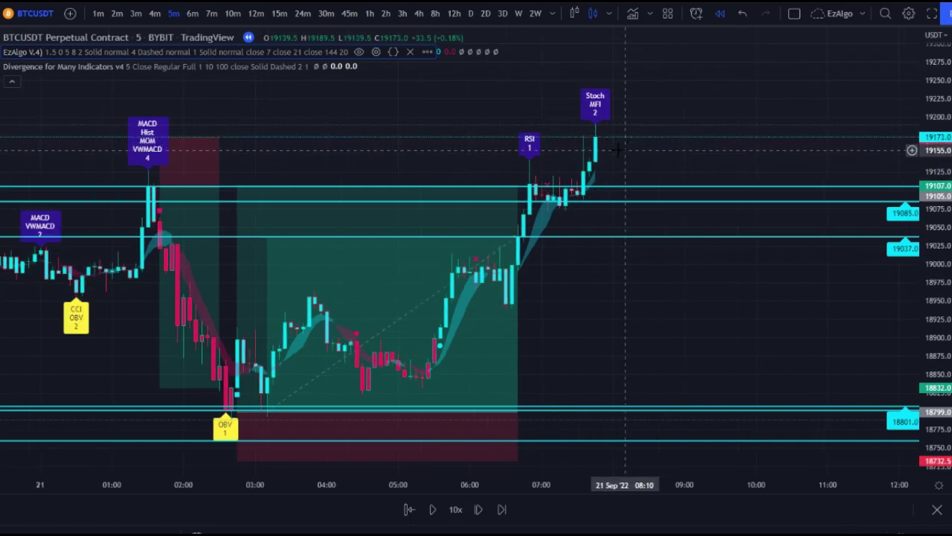
drag(503, 151, 557, 154)
scroll(557, 155, up, 3)
scroll(557, 154, down, 5)
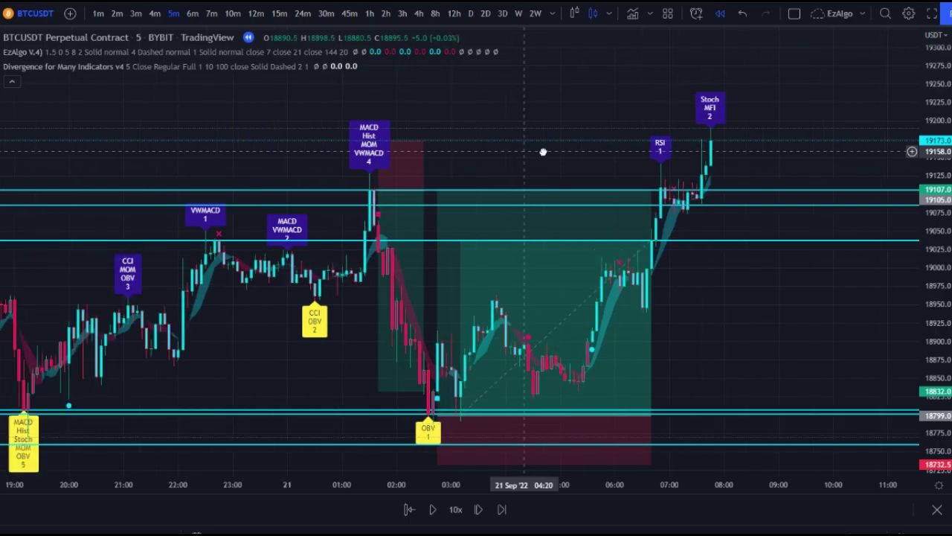
scroll(565, 151, up, 3)
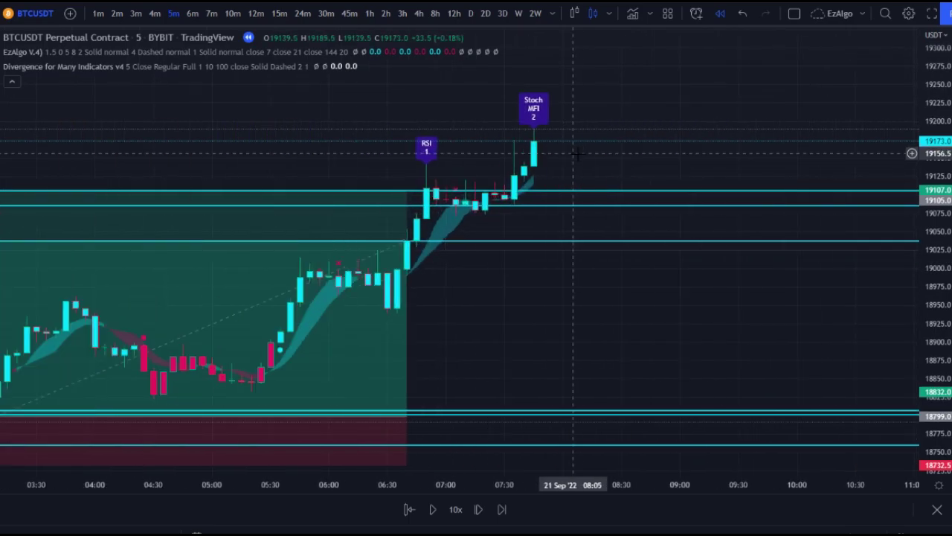
drag(396, 122, 474, 127)
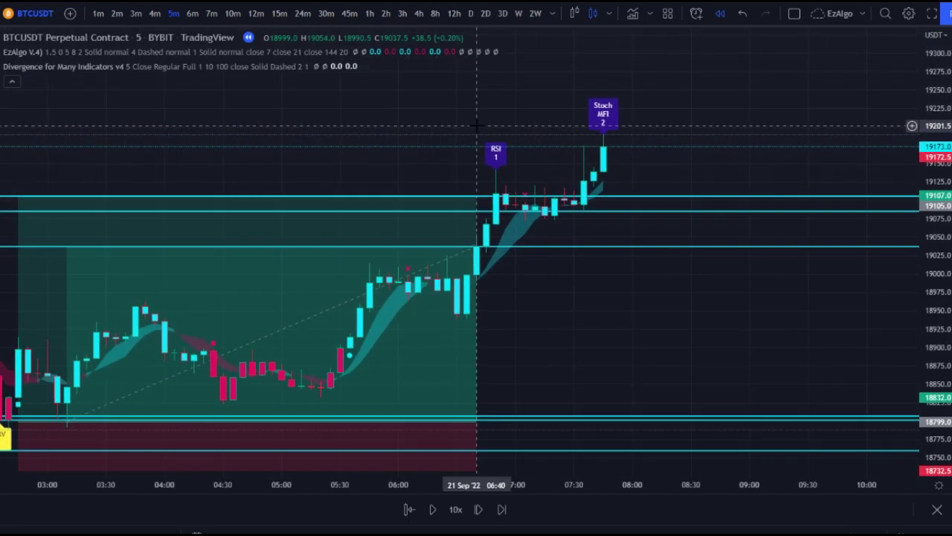
scroll(469, 149, up, 2)
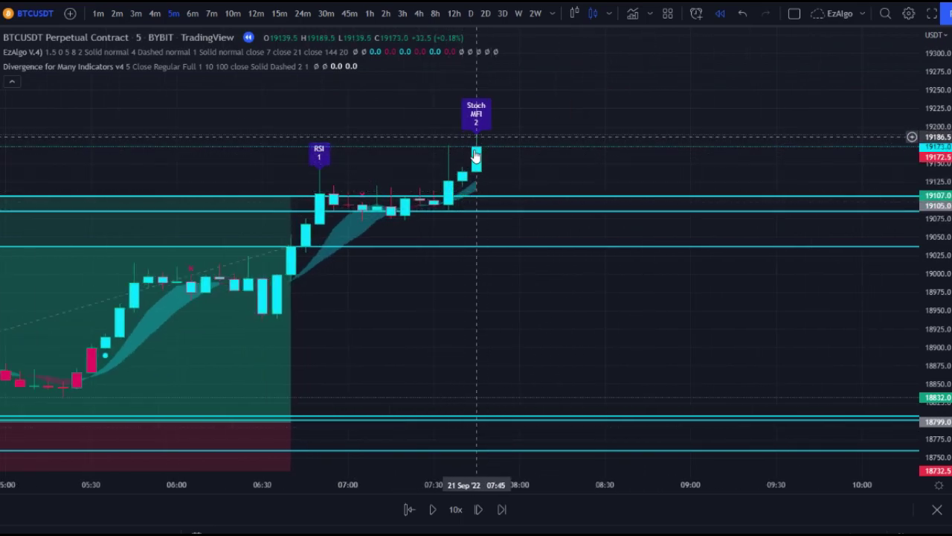
scroll(549, 331, down, 2)
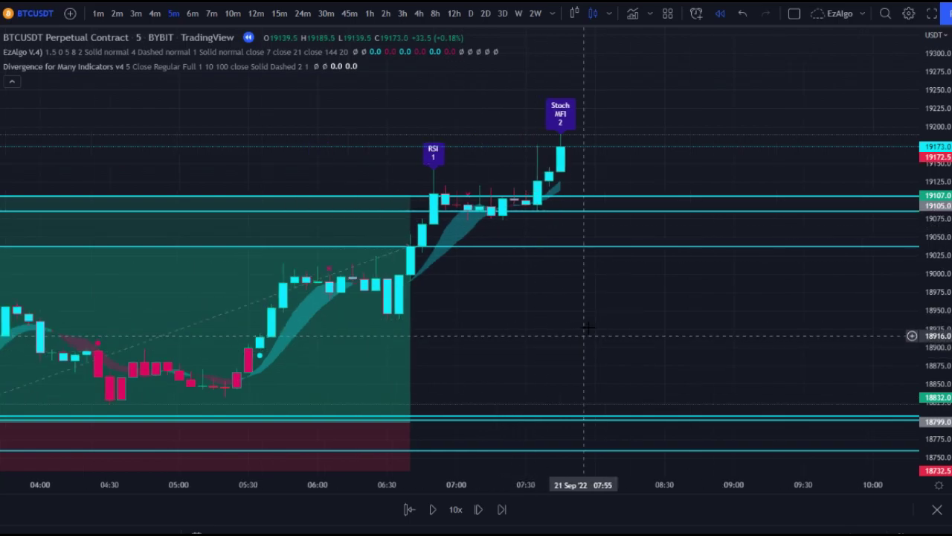
Step: Advance the replay to the 08:40 candle to follow price after the Stoch and MFI divergence
drag(583, 327, 519, 324)
mouse_move(532, 448)
click(478, 509)
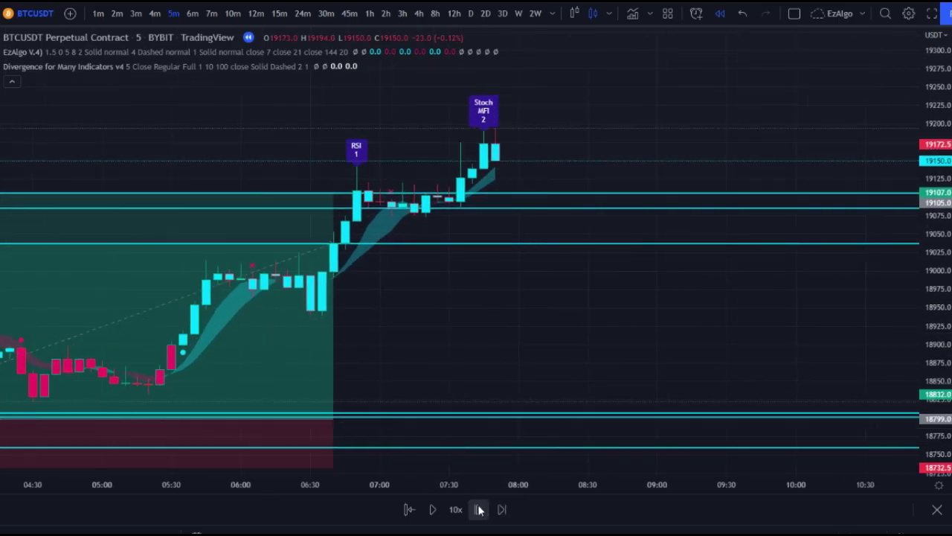
click(478, 509)
click(478, 509)
click(478, 509)
click(479, 509)
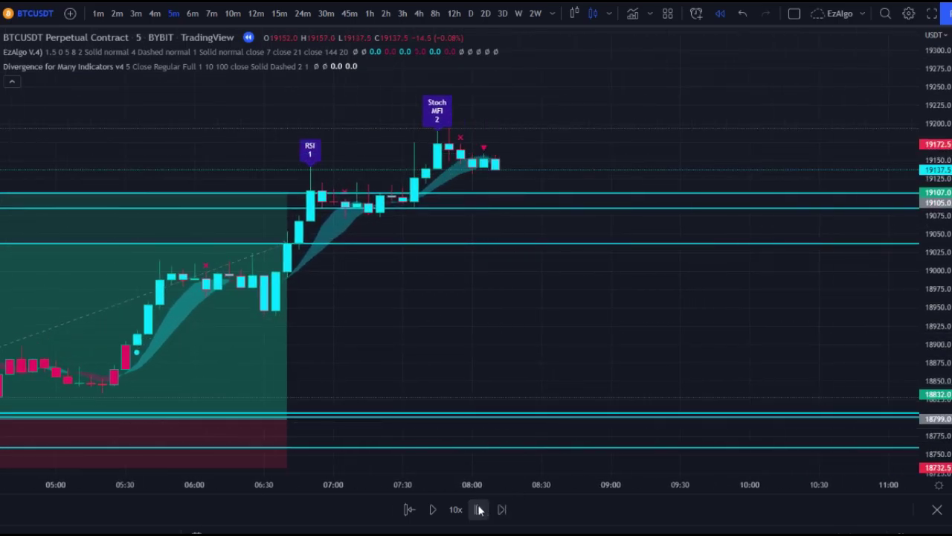
click(479, 509)
click(478, 509)
click(478, 509)
click(478, 508)
click(478, 509)
Step: Inspect the VWMACD, CMF and MFI divergence label at 08:30 and compare it with the labels of the previous trades
scroll(588, 335, down, 4)
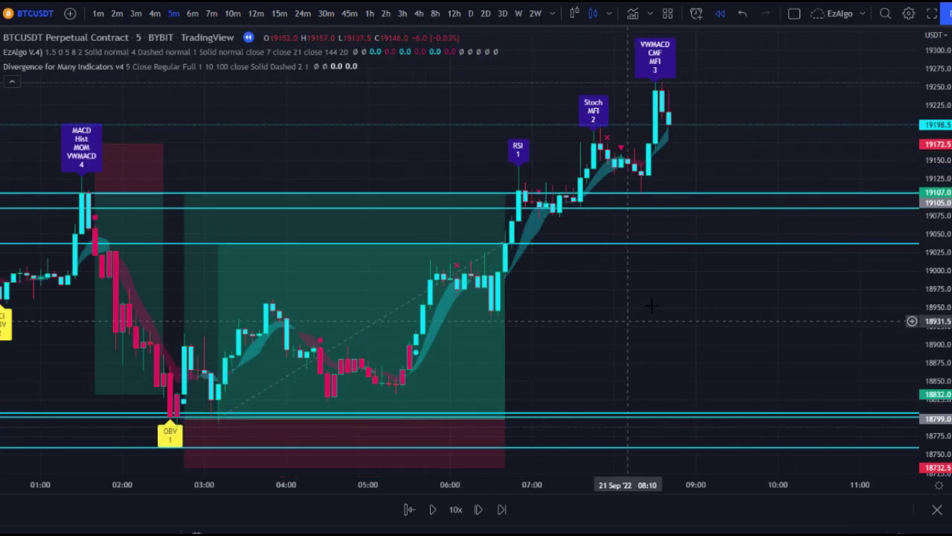
scroll(596, 274, down, 2)
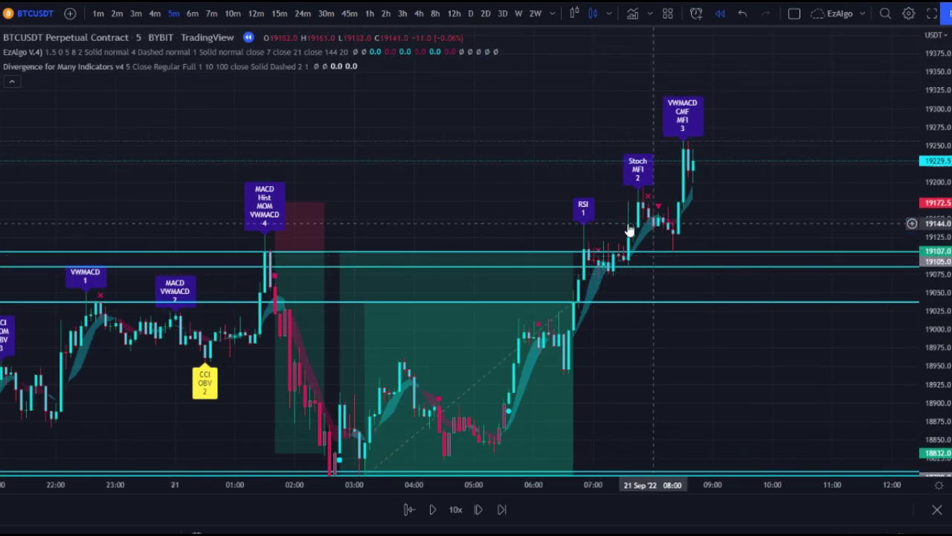
scroll(615, 231, down, 2)
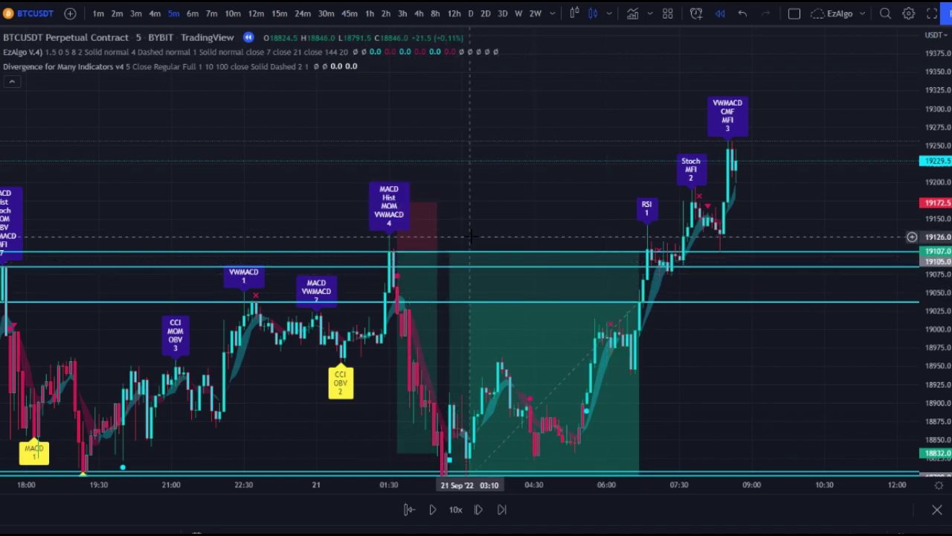
scroll(588, 179, down, 1)
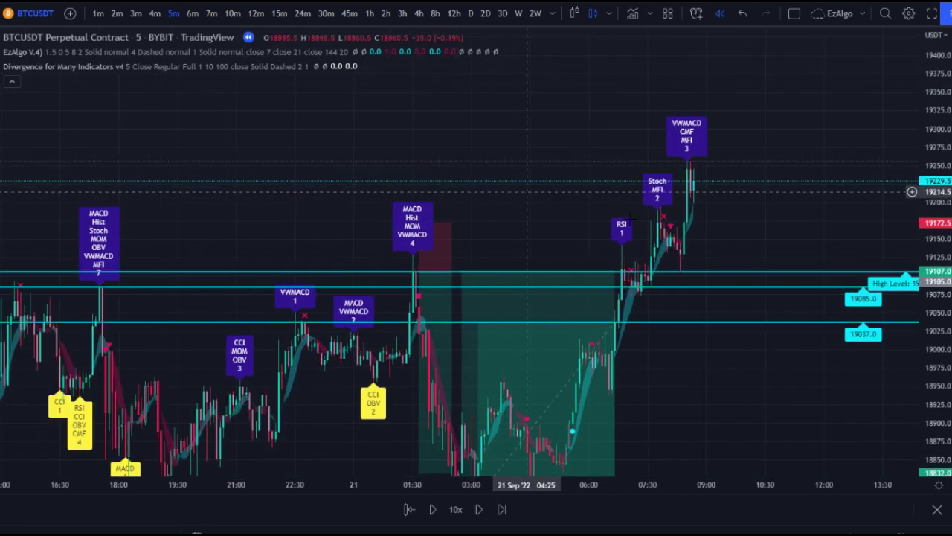
scroll(632, 257, up, 3)
scroll(593, 265, down, 1)
scroll(501, 263, up, 2)
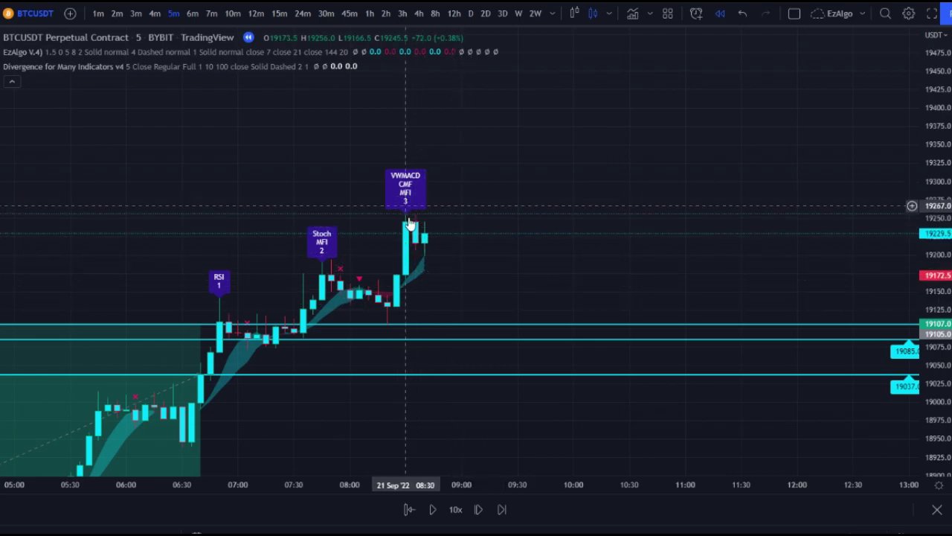
Step: Advance the replay candle by candle to 10:35 to watch for further divergences in the uptrend
click(476, 513)
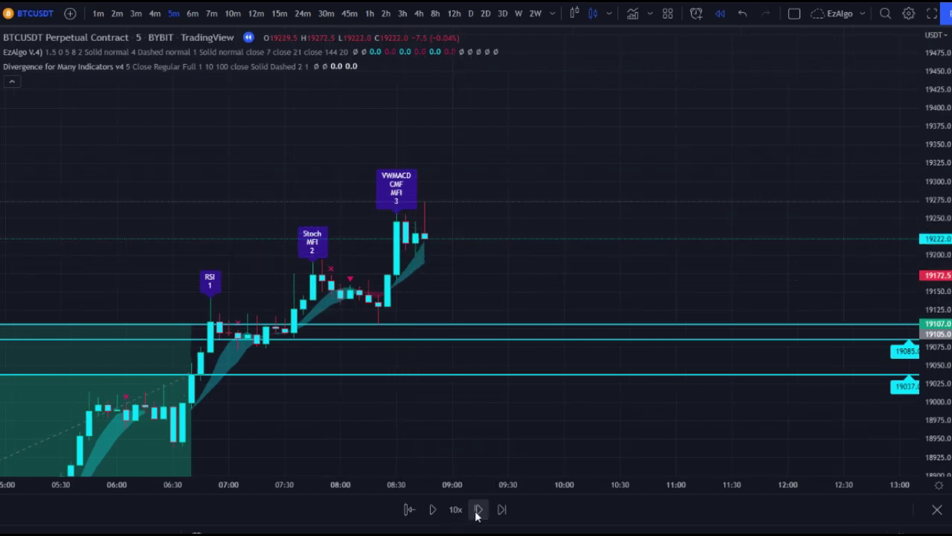
click(476, 514)
click(476, 514)
click(476, 513)
click(477, 513)
click(478, 512)
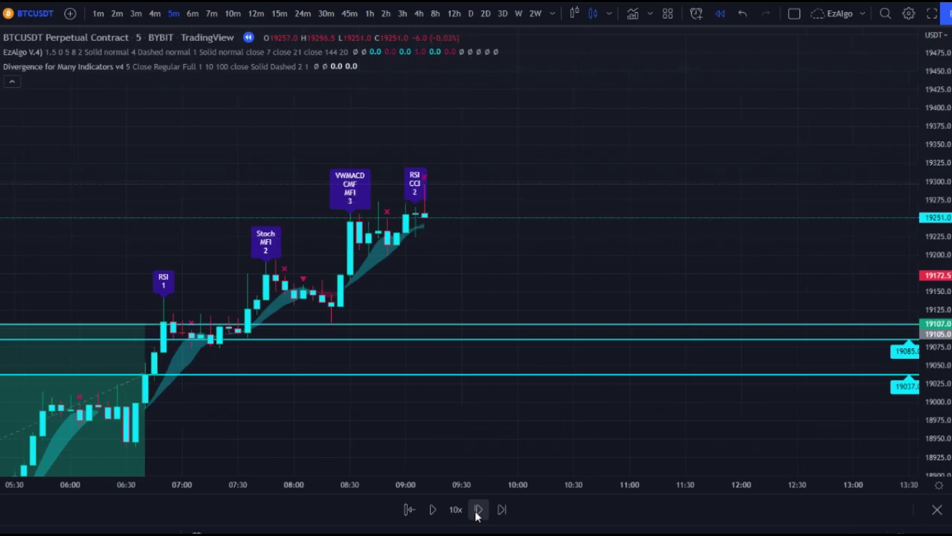
click(478, 512)
click(477, 512)
click(478, 512)
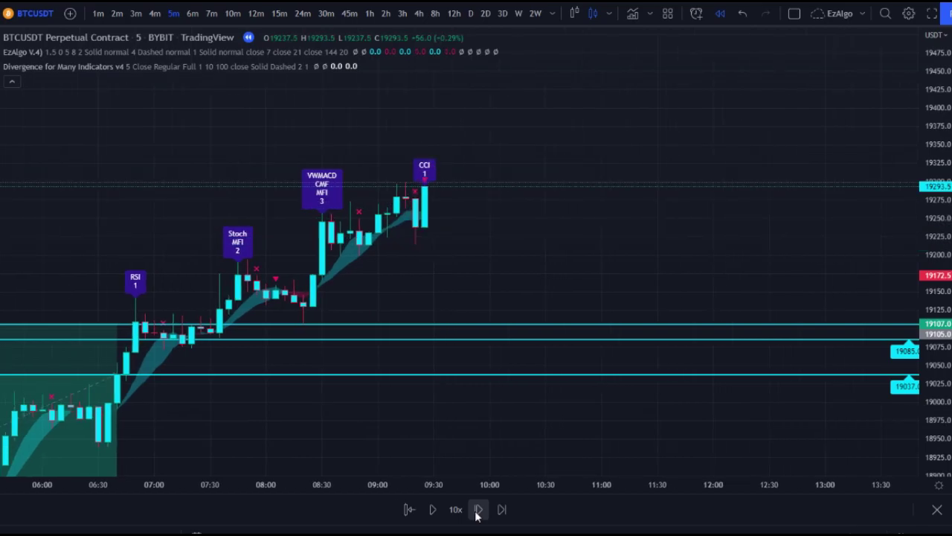
click(478, 512)
click(478, 512)
click(478, 512)
click(478, 512)
click(477, 512)
click(478, 512)
click(477, 512)
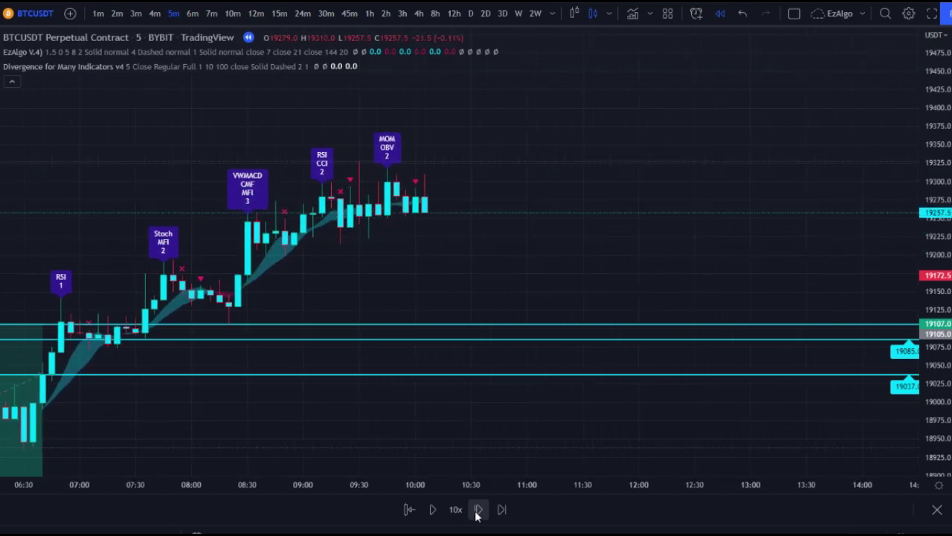
click(478, 512)
click(477, 511)
click(477, 512)
click(478, 512)
click(478, 512)
click(477, 512)
Step: Examine the four-indicator divergence label at 10:25 together with the earlier labels back to 19 September
drag(452, 296, 549, 446)
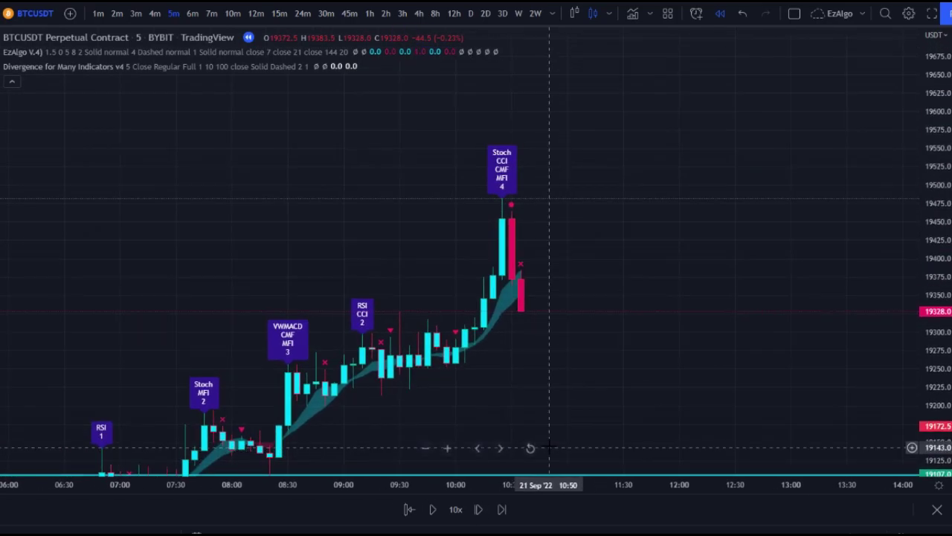
scroll(533, 343, down, 1)
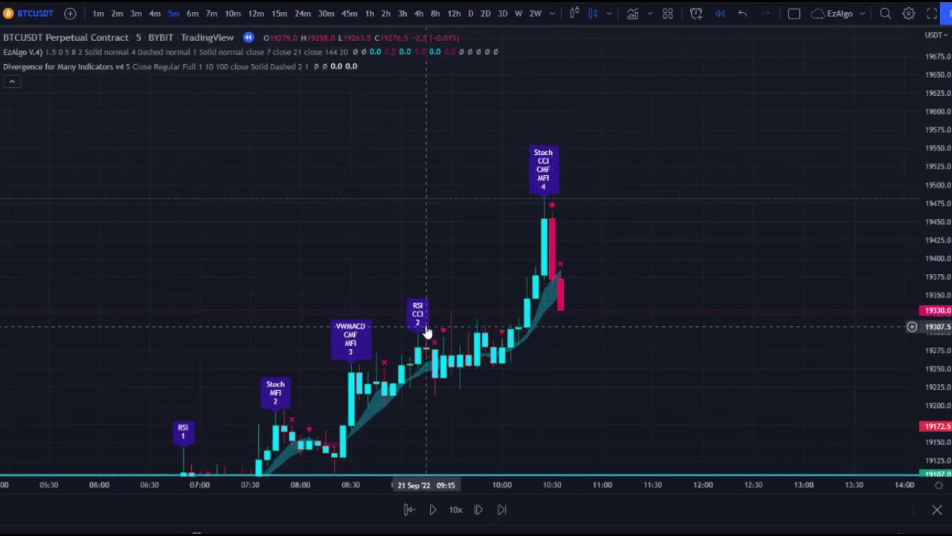
scroll(544, 246, down, 5)
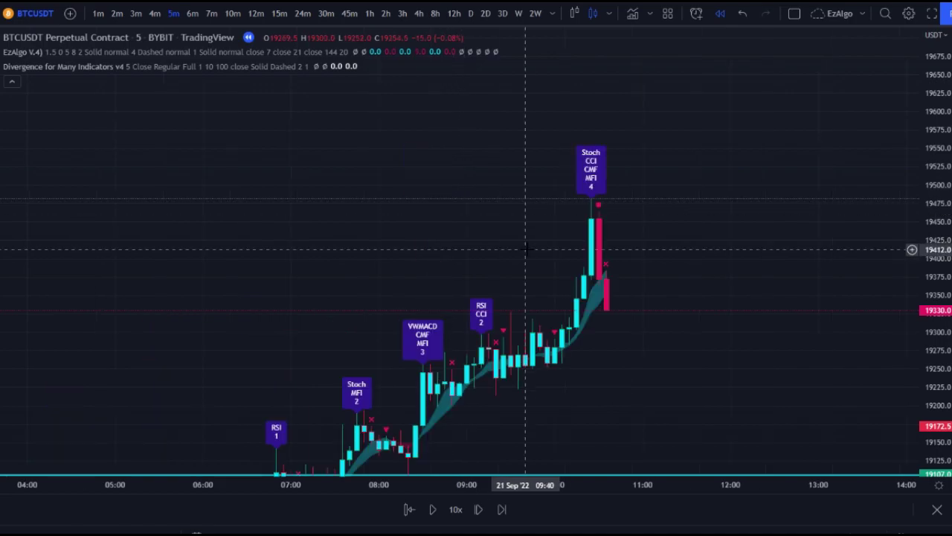
scroll(738, 270, down, 3)
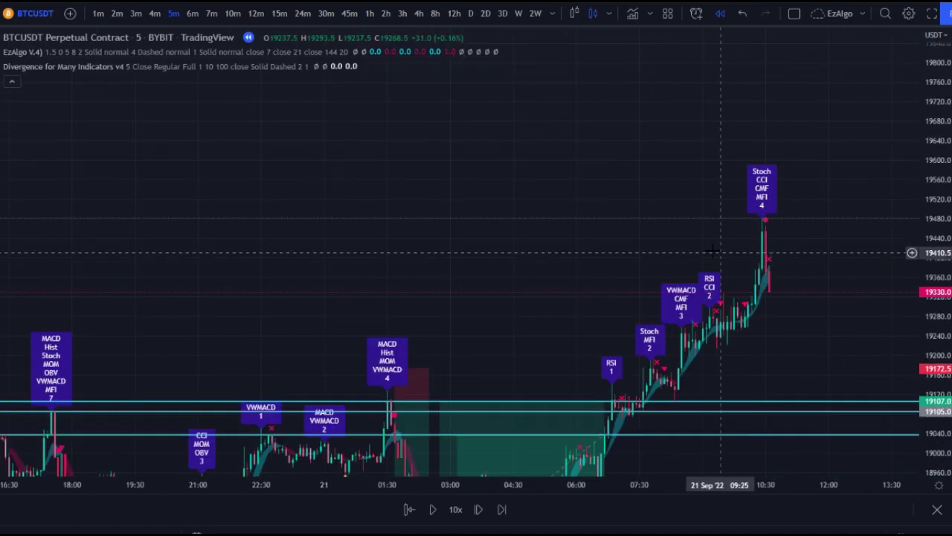
scroll(720, 253, down, 3)
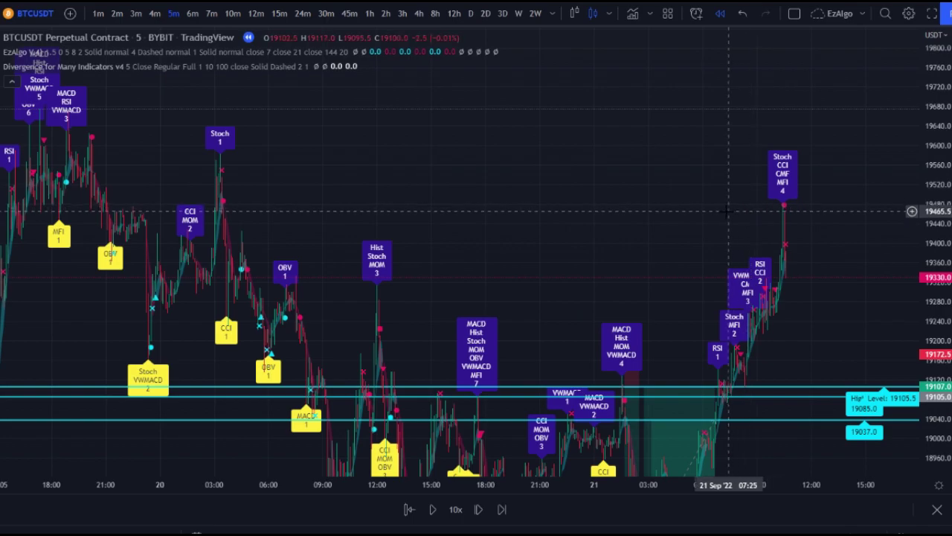
scroll(750, 227, up, 8)
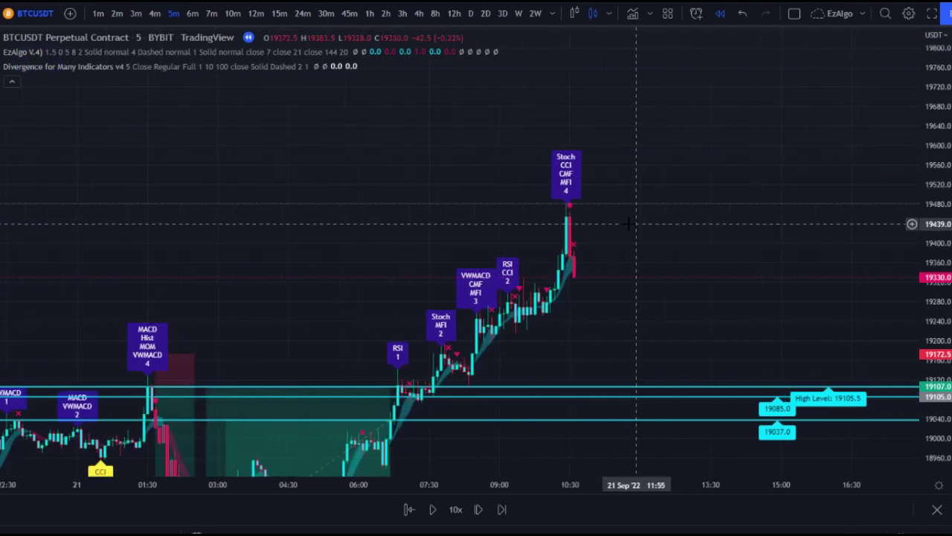
drag(940, 275, 940, 264)
scroll(614, 264, down, 3)
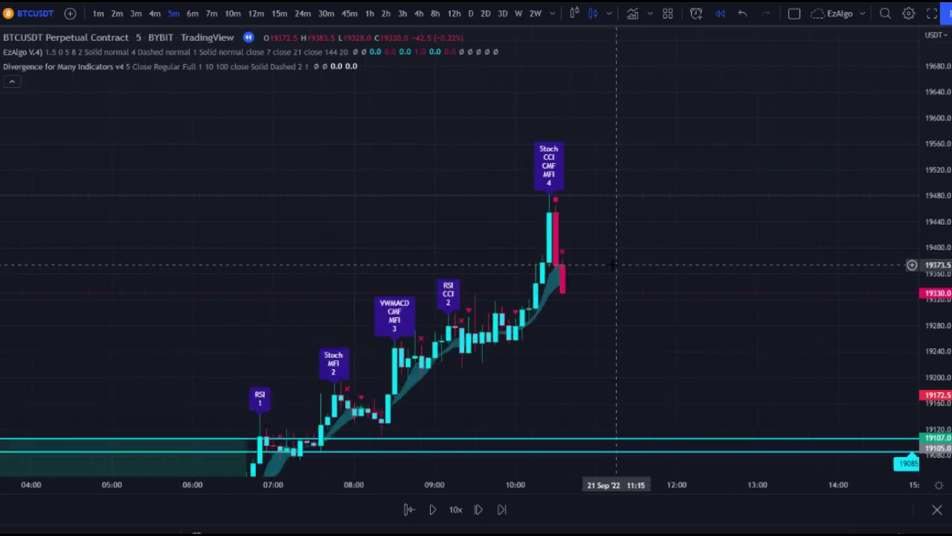
Step: Advance the replay to the 11:25 candle and inspect the sell signal at 10:30 beside the four-indicator divergence
click(480, 512)
click(480, 512)
click(478, 509)
click(479, 509)
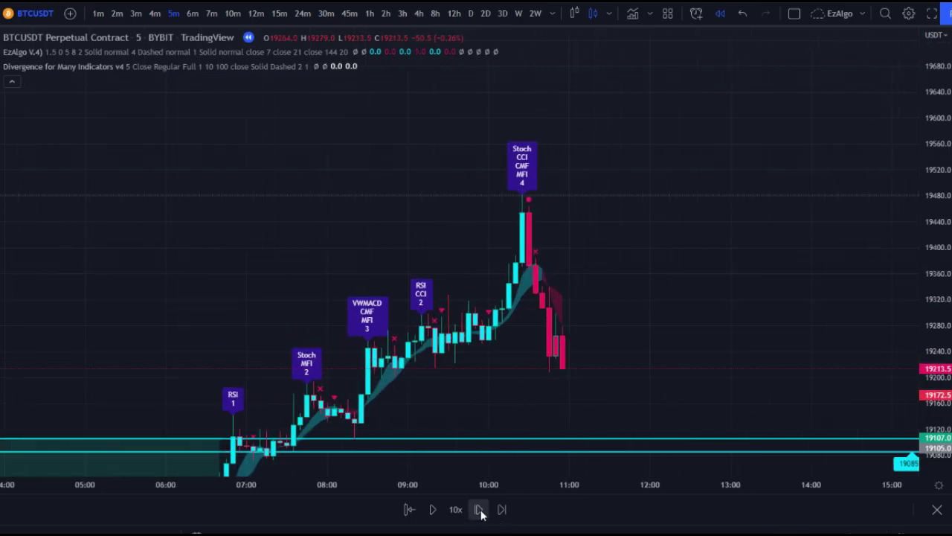
click(478, 509)
click(478, 508)
click(478, 508)
click(479, 509)
click(478, 509)
click(479, 509)
drag(488, 347, 434, 315)
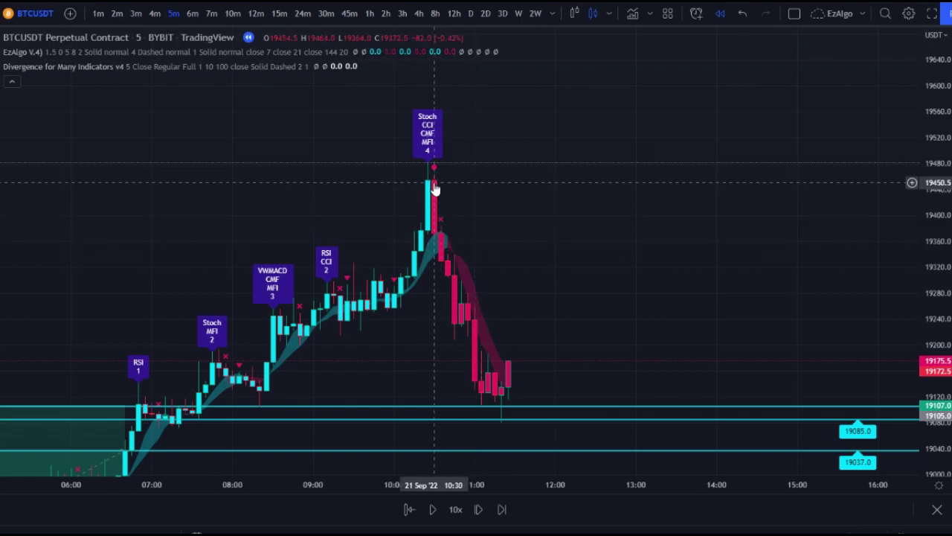
drag(435, 186, 432, 199)
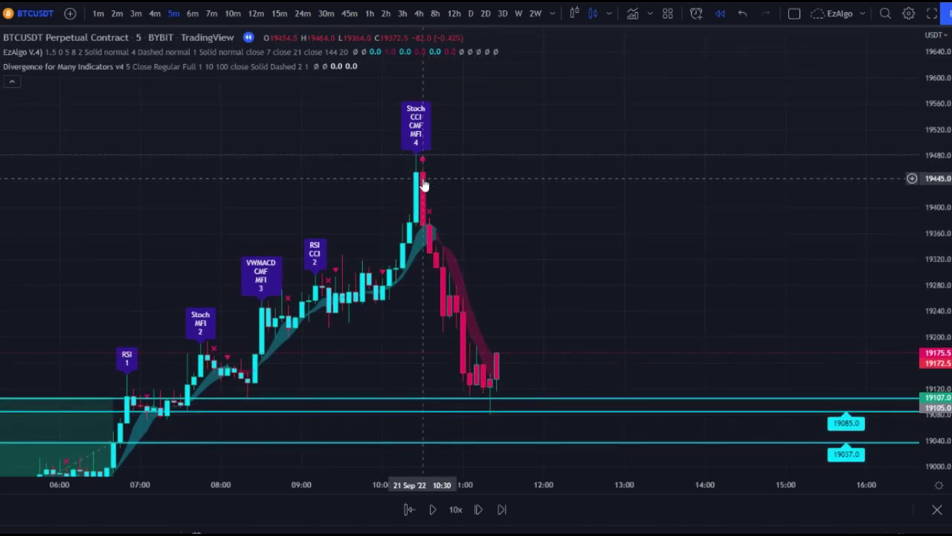
Step: Advance the replay candle by candle to 12:55 to follow price after the four-indicator divergence
click(478, 510)
click(478, 509)
click(478, 510)
click(477, 510)
click(477, 510)
click(477, 509)
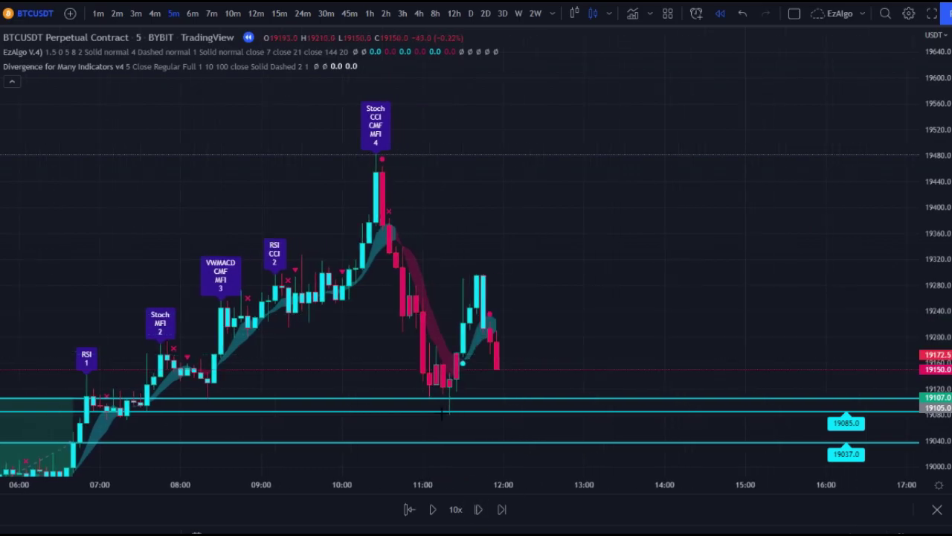
click(478, 510)
click(478, 509)
click(478, 510)
click(478, 510)
click(478, 510)
click(479, 510)
click(479, 510)
click(478, 510)
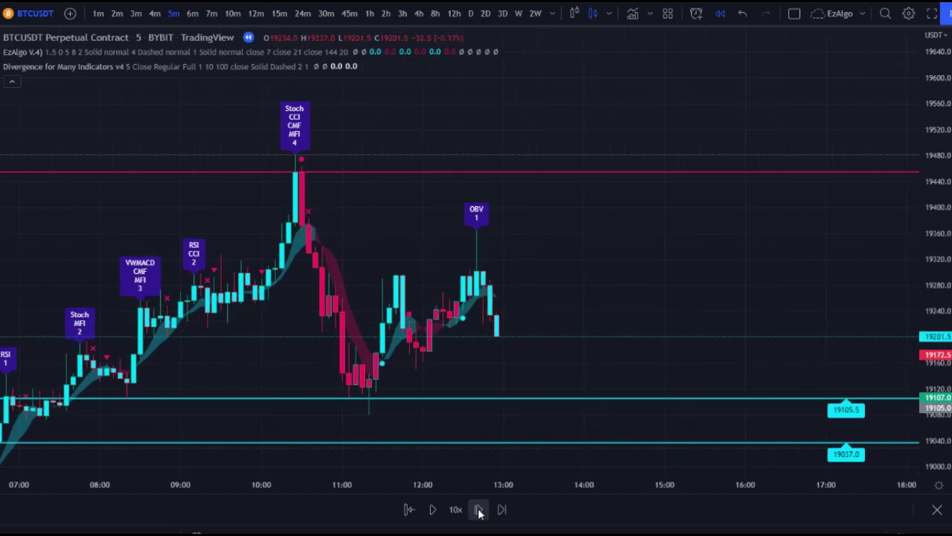
Step: Advance the replay beyond 12:55 and switch the chart to the 15-minute timeframe
click(479, 510)
click(478, 510)
click(478, 511)
click(479, 510)
click(478, 511)
click(479, 510)
click(478, 510)
scroll(518, 240, down, 1)
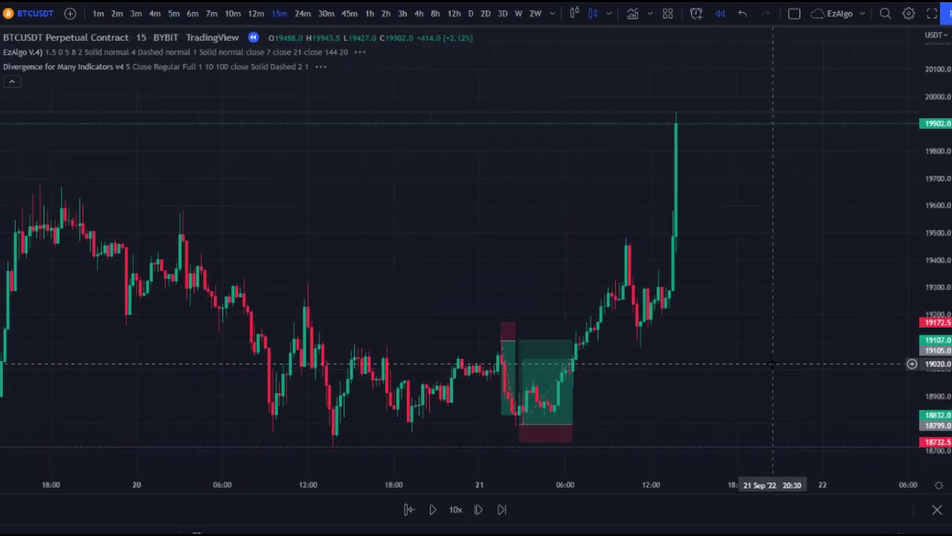
Step: Return the 15-minute chart to real-time data and exit bar replay
click(501, 509)
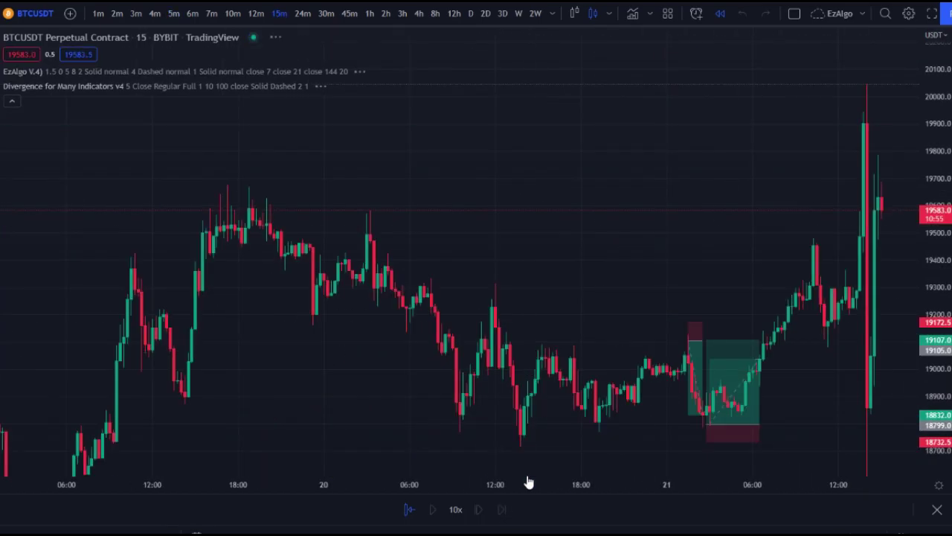
drag(629, 306, 480, 288)
scroll(481, 290, down, 1)
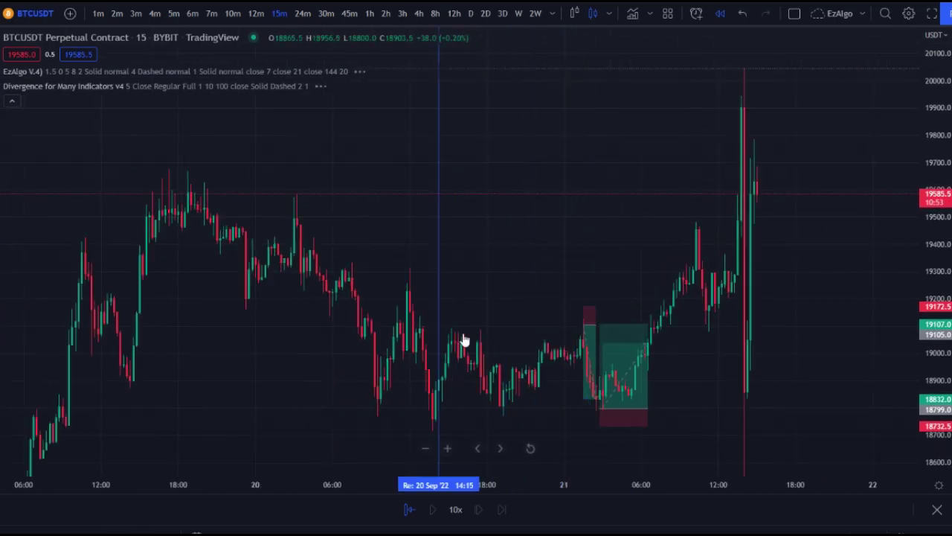
click(719, 14)
Step: Examine the 15-minute divergence labels from 17 to 20 September, focusing on the Hist and MOM divergence of 19 September at 02:30
drag(616, 186, 416, 149)
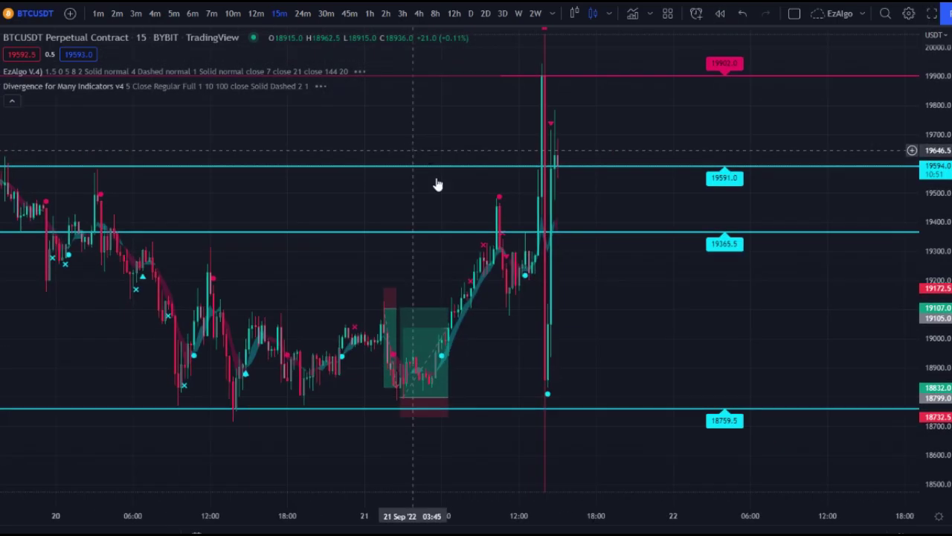
scroll(655, 223, down, 3)
drag(524, 223, 716, 192)
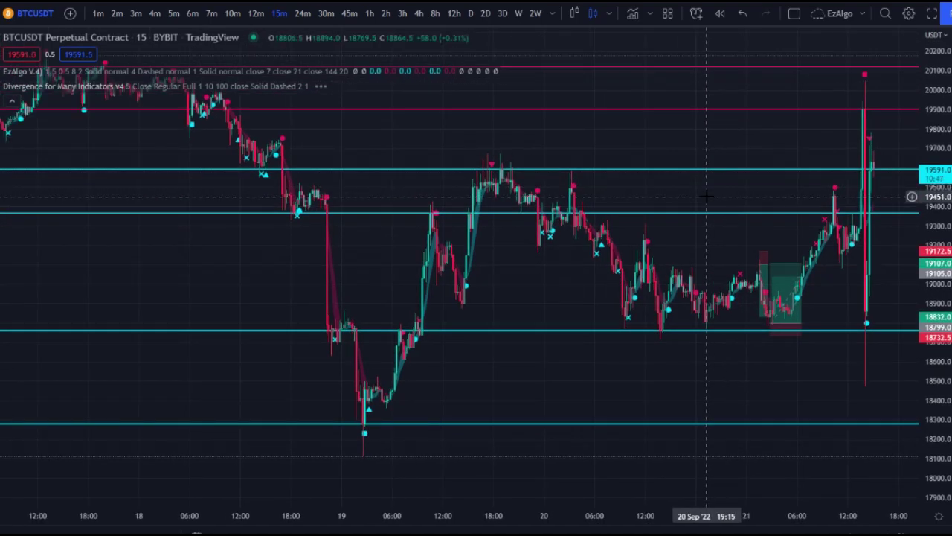
scroll(827, 202, up, 3)
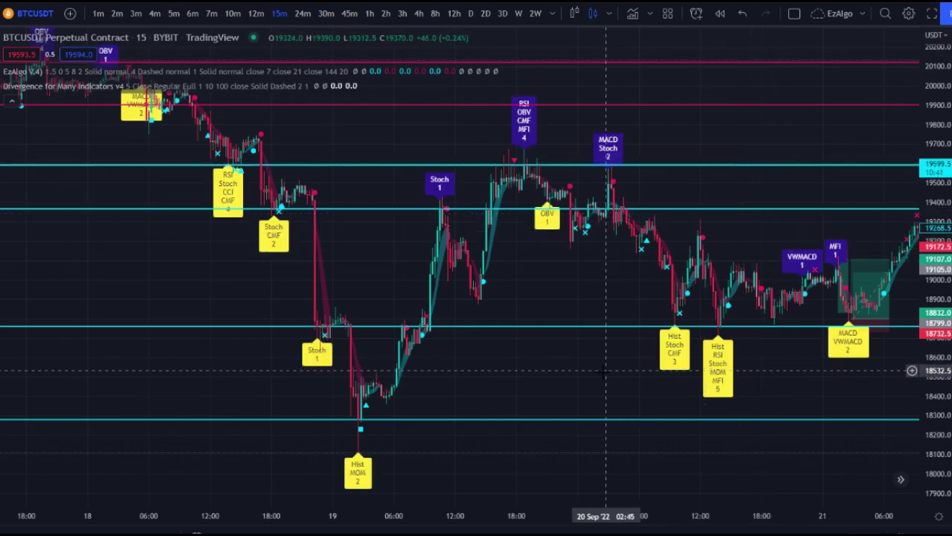
drag(542, 378, 622, 372)
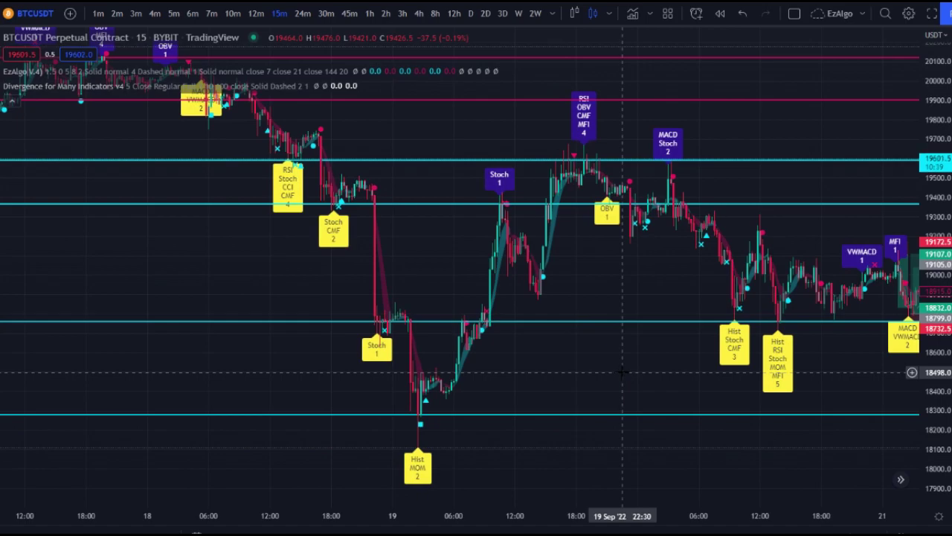
scroll(623, 350, up, 5)
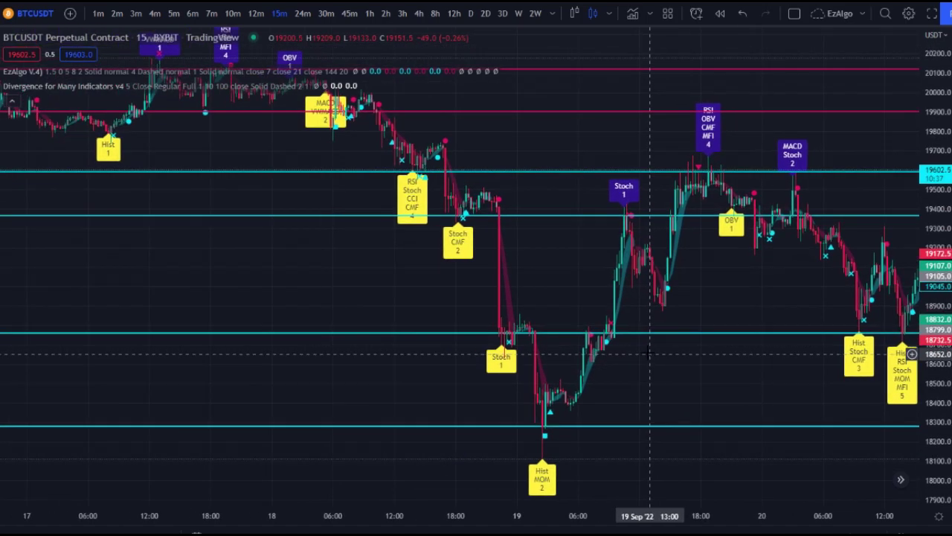
drag(467, 388, 533, 388)
scroll(527, 389, up, 3)
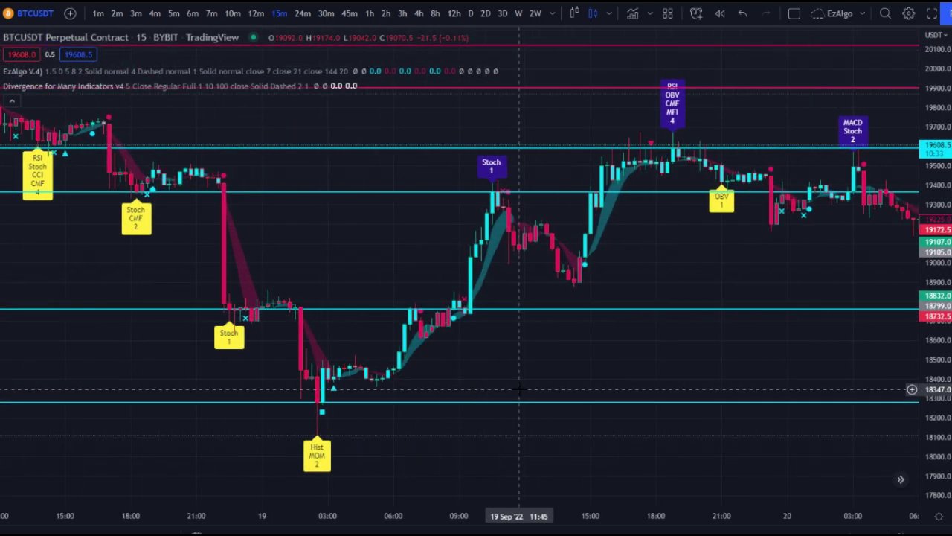
drag(345, 447, 448, 432)
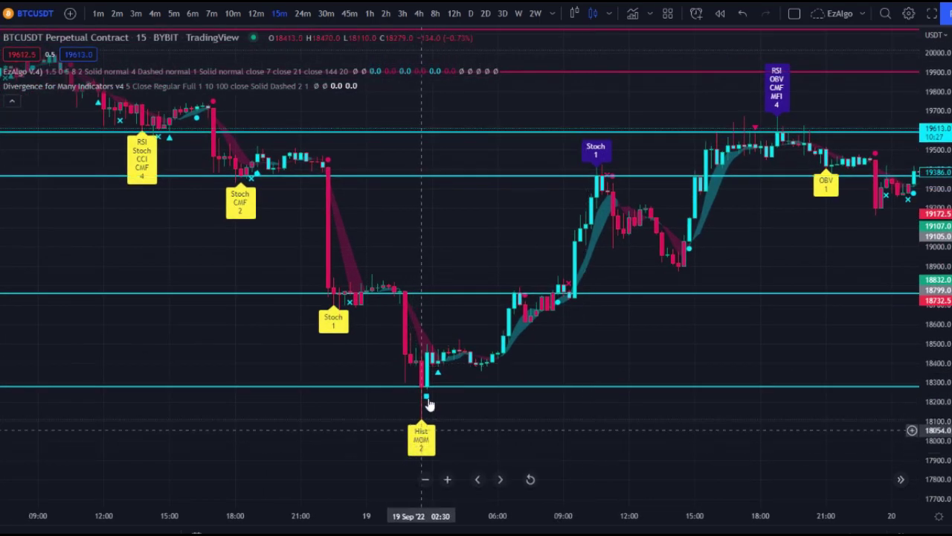
scroll(582, 380, left, 4)
scroll(582, 380, right, 5)
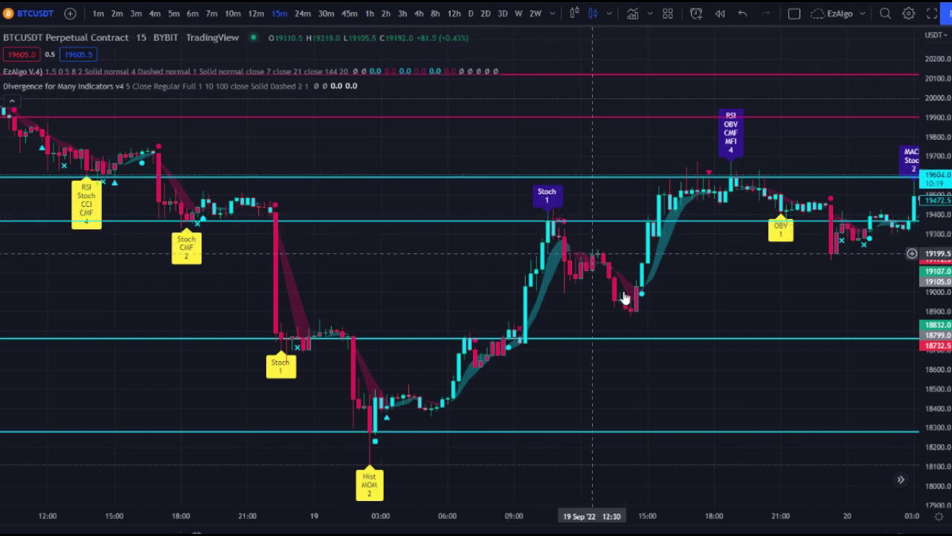
scroll(678, 312, right, 3)
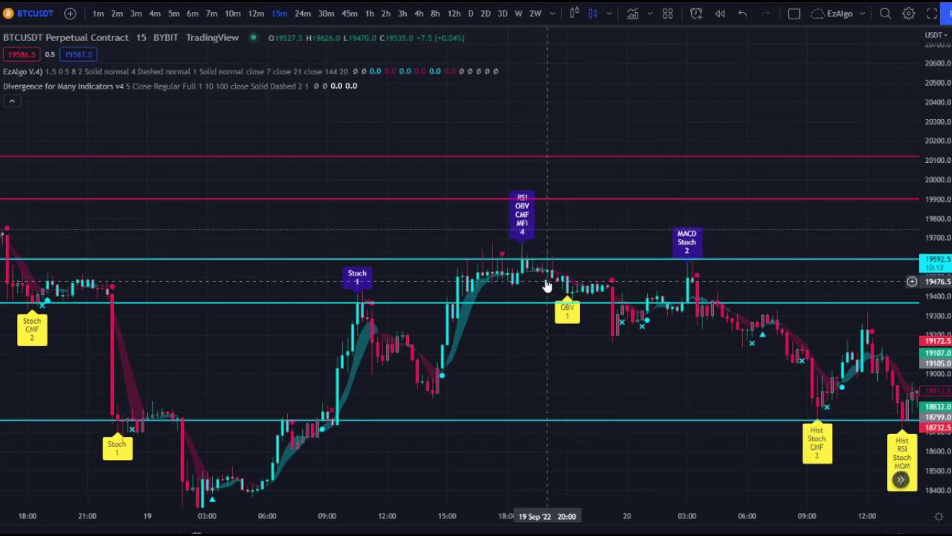
Step: Examine the MACD and Stoch divergence of 20 September and measure the price move that follows it
scroll(558, 293, down, 3)
drag(744, 345, 523, 319)
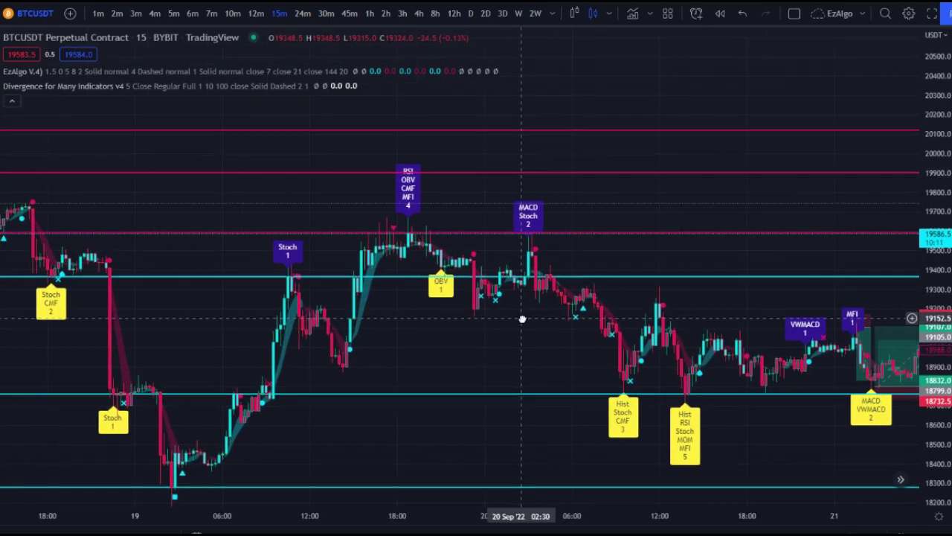
scroll(529, 261, up, 1)
scroll(465, 242, up, 1)
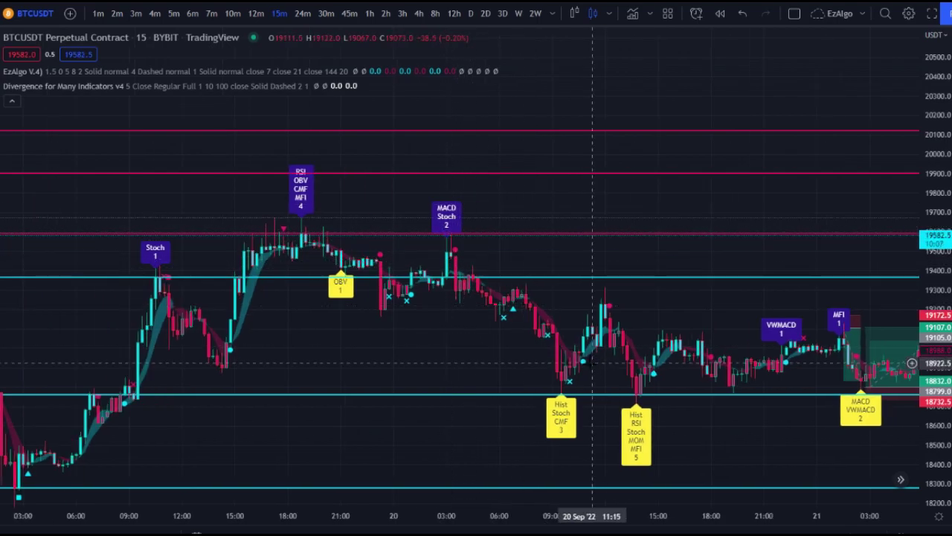
drag(577, 416, 514, 307)
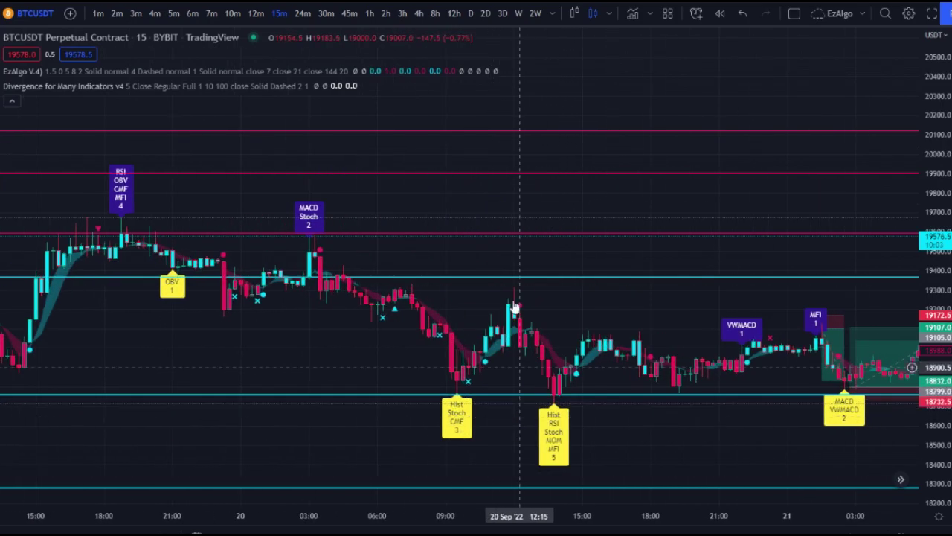
scroll(514, 307, down, 2)
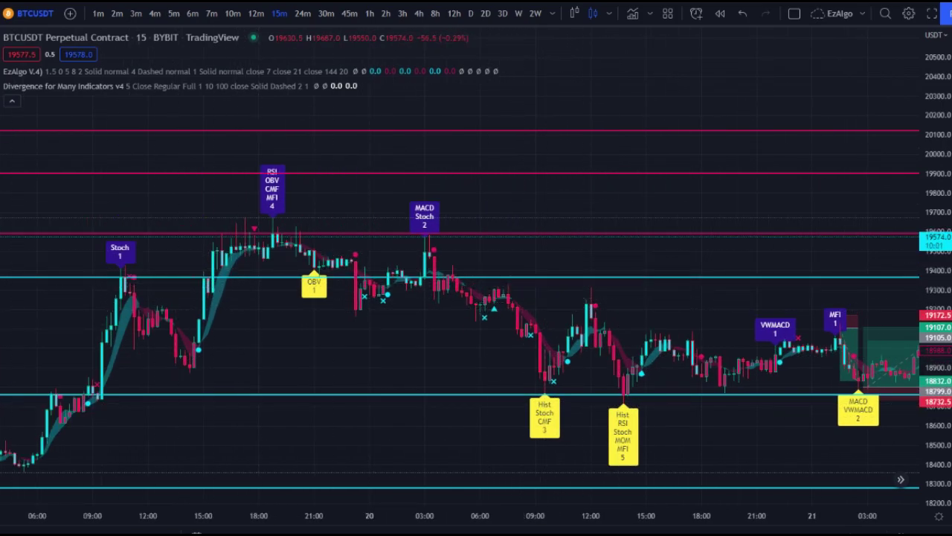
shift+click(448, 263)
click(583, 390)
click(583, 390)
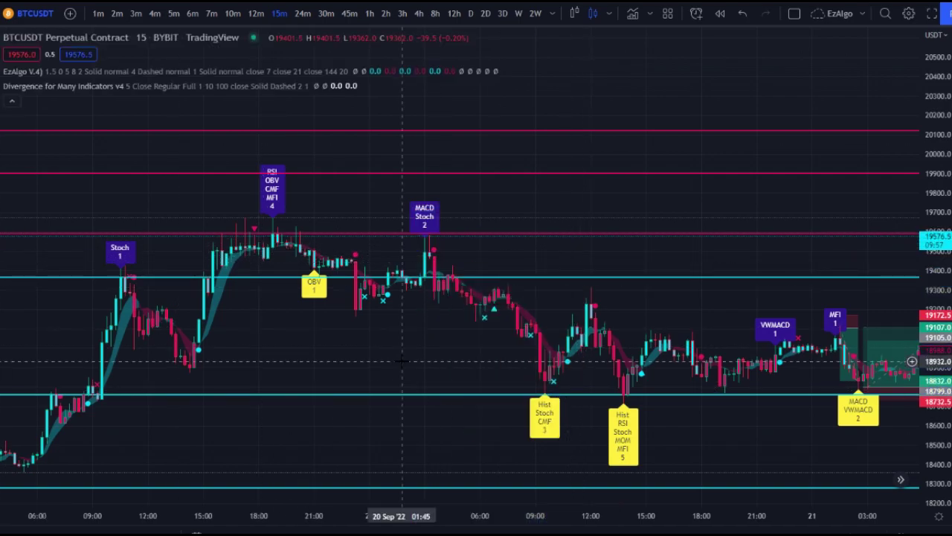
Step: Inspect the five-indicator divergence of 20 September and the one of 21 September at 13:45
scroll(521, 365, down, 6)
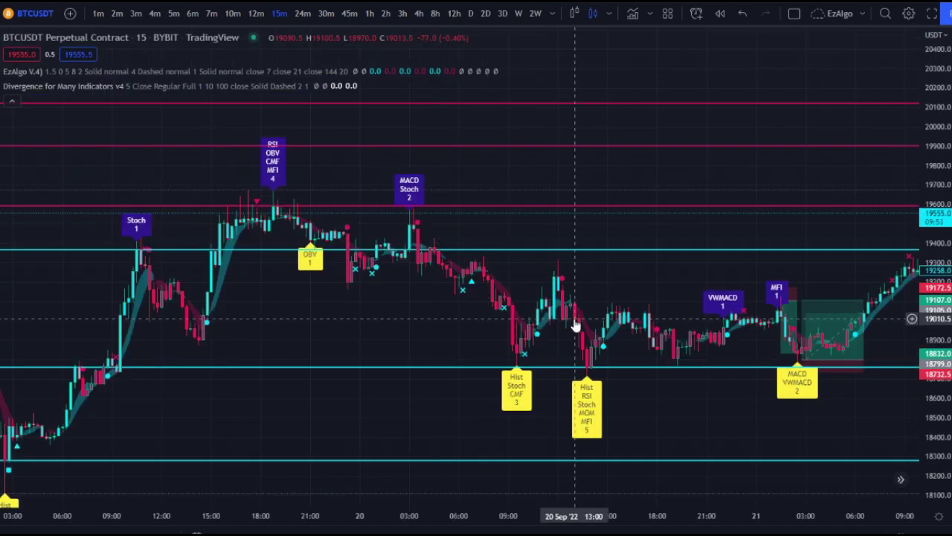
scroll(575, 322, down, 2)
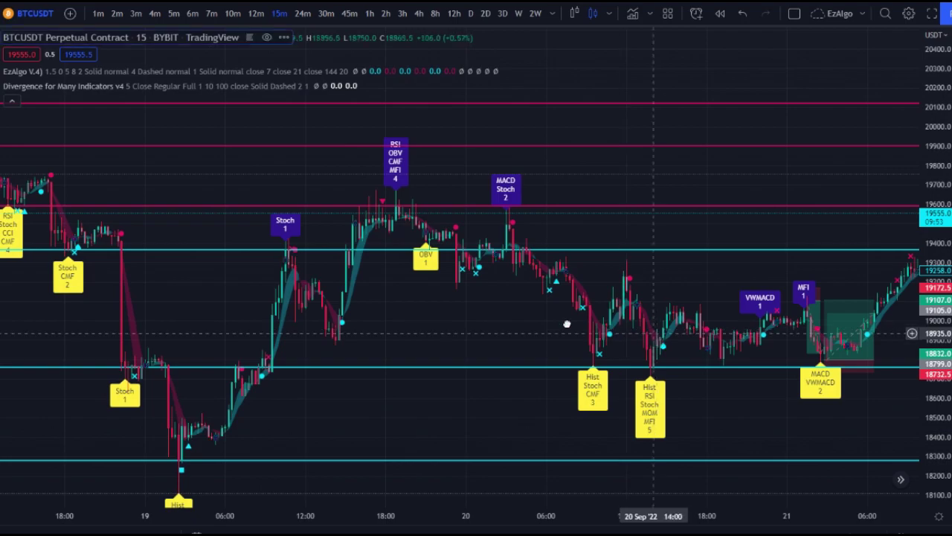
drag(566, 323, 421, 308)
scroll(492, 323, down, 2)
scroll(491, 324, up, 5)
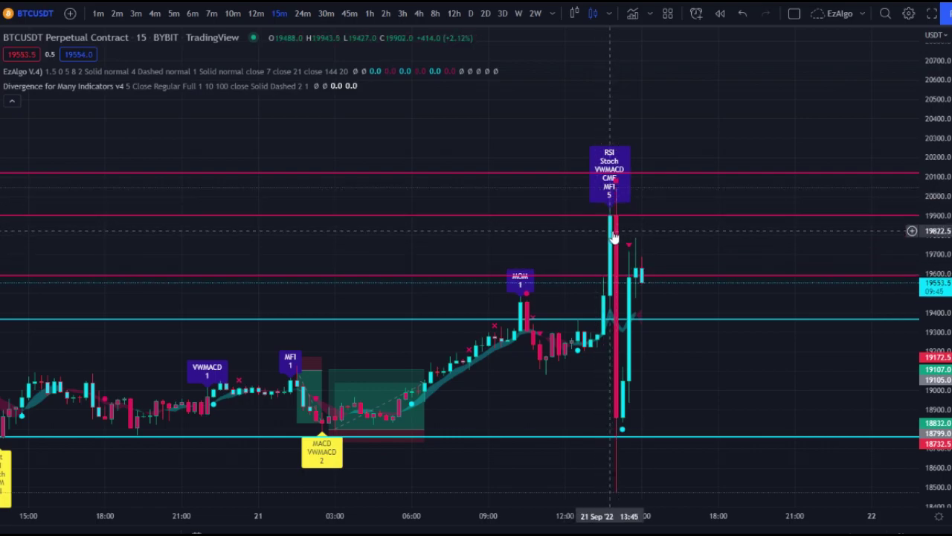
Step: Remove the short and long position drawings of 21 September from the chart
scroll(672, 289, down, 4)
scroll(667, 361, down, 2)
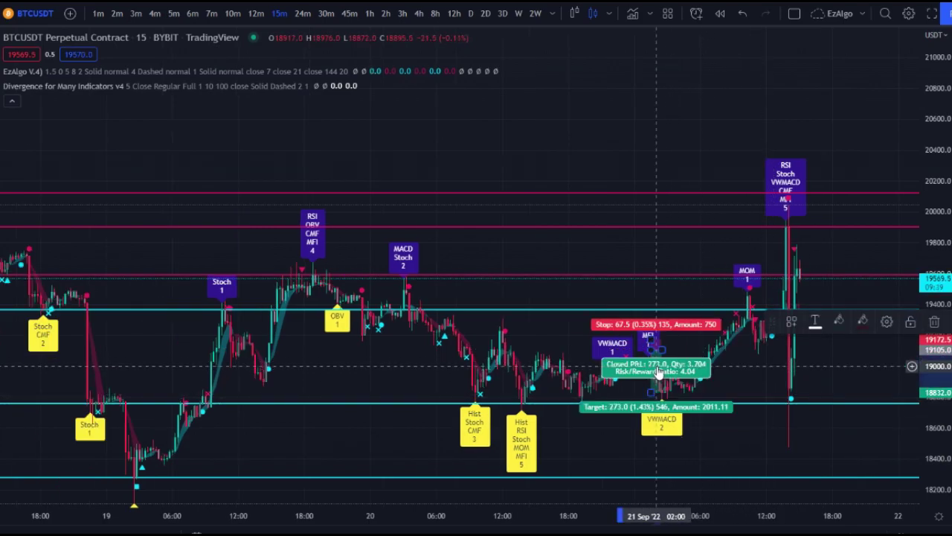
scroll(644, 244, down, 2)
scroll(645, 244, up, 3)
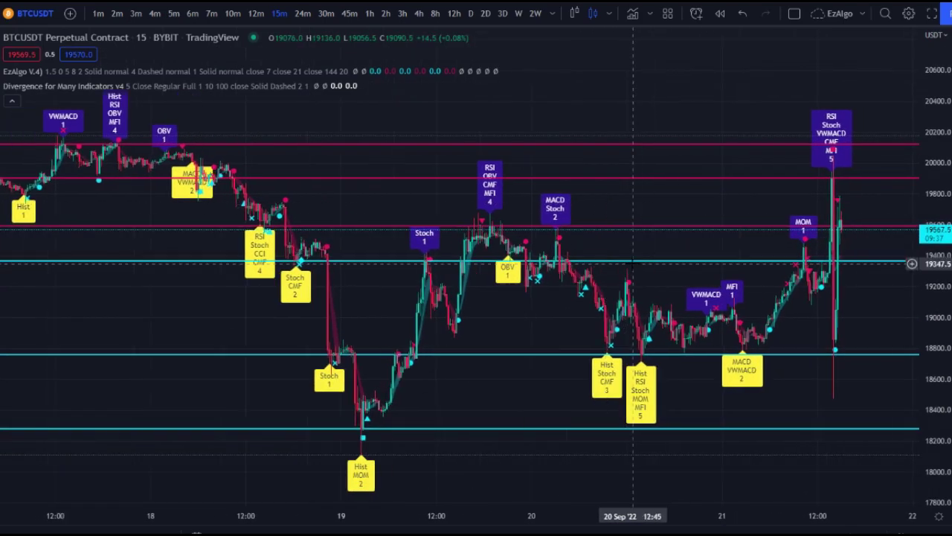
drag(626, 258, 633, 245)
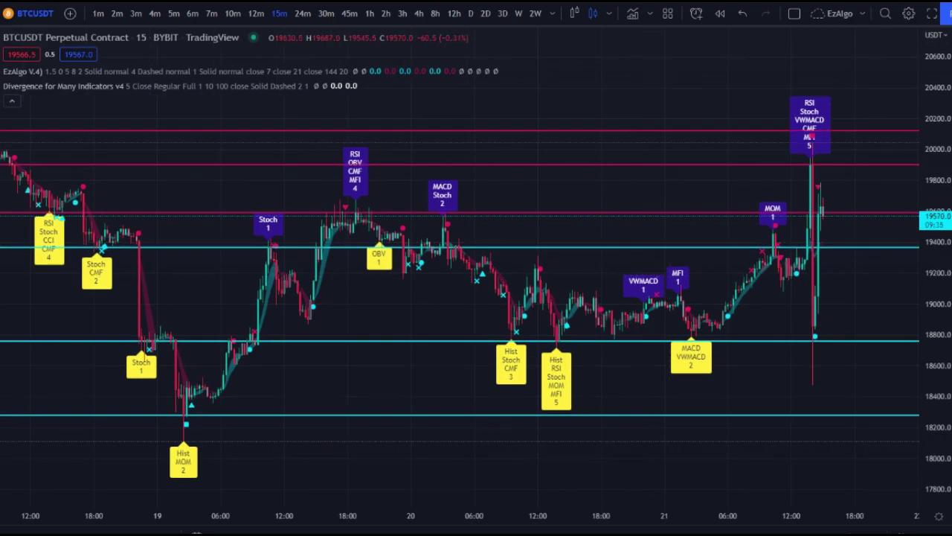